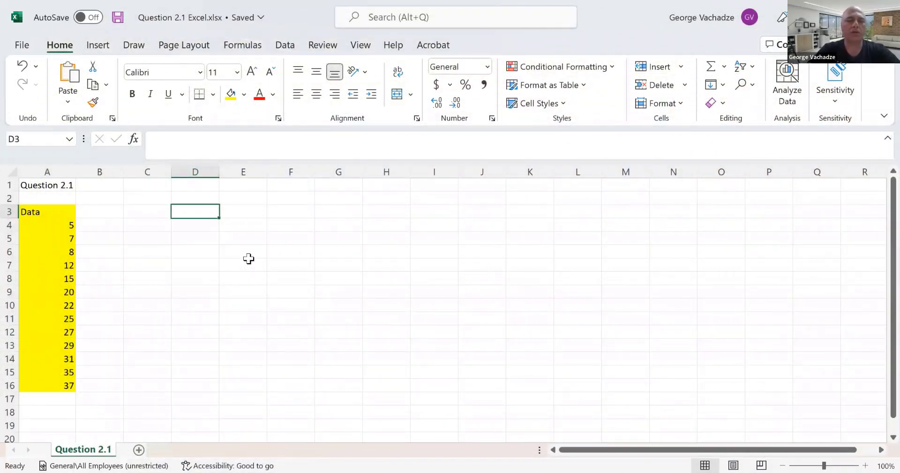
Label cell D3 "Mean" and calculate the average of the data in A4:A16 in E3.
text(M)
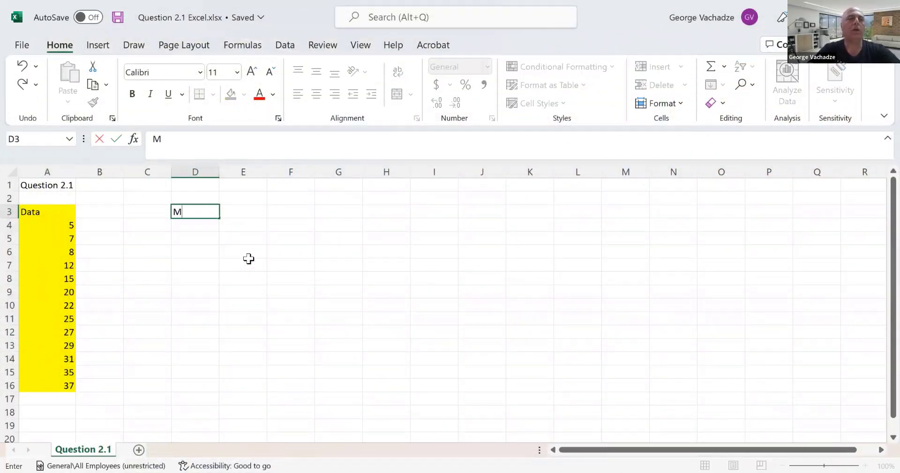
text(ean)
key(Tab)
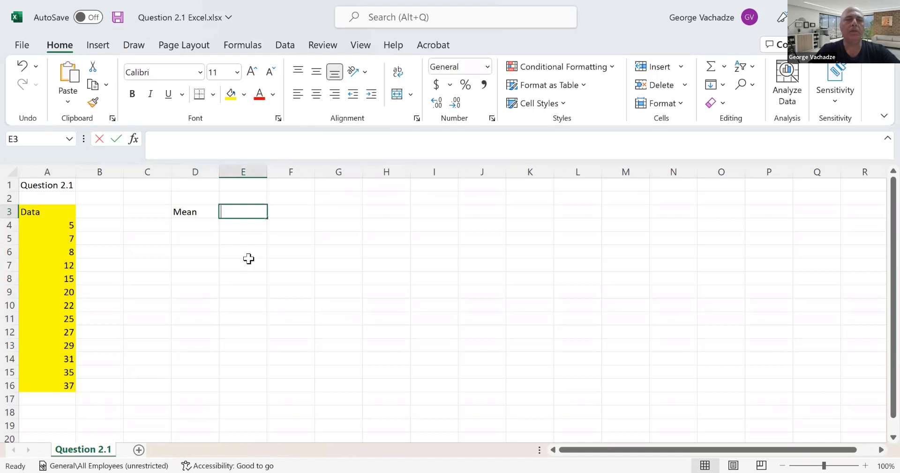
text(=)
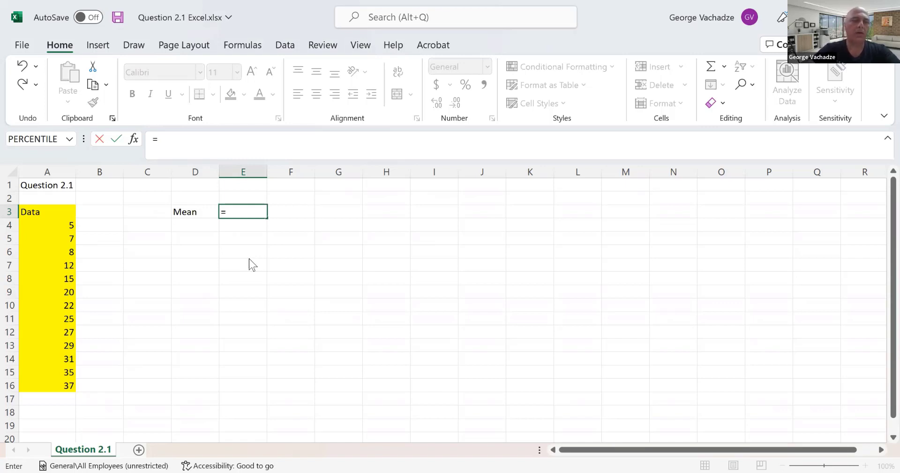
text(average()
key(Left)
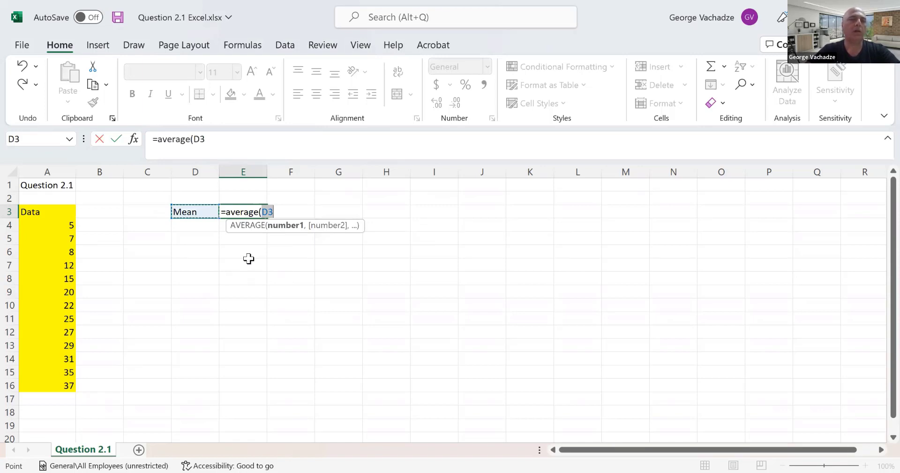
key(Return)
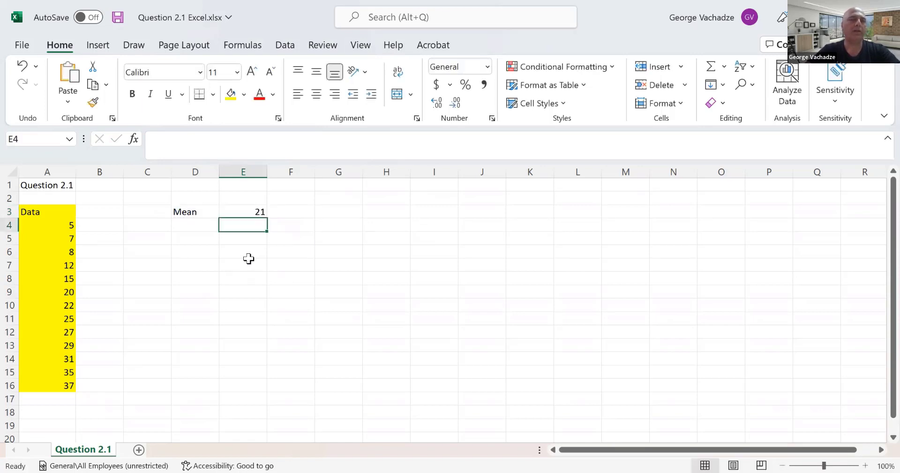
Enter the label "Median" in cell D4, below the mean label.
key(Up)
key(Left)
key(Down)
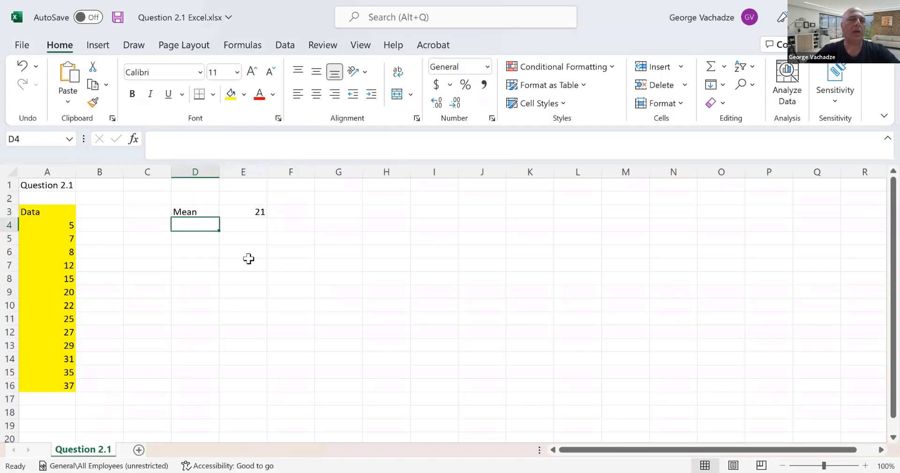
text(M)
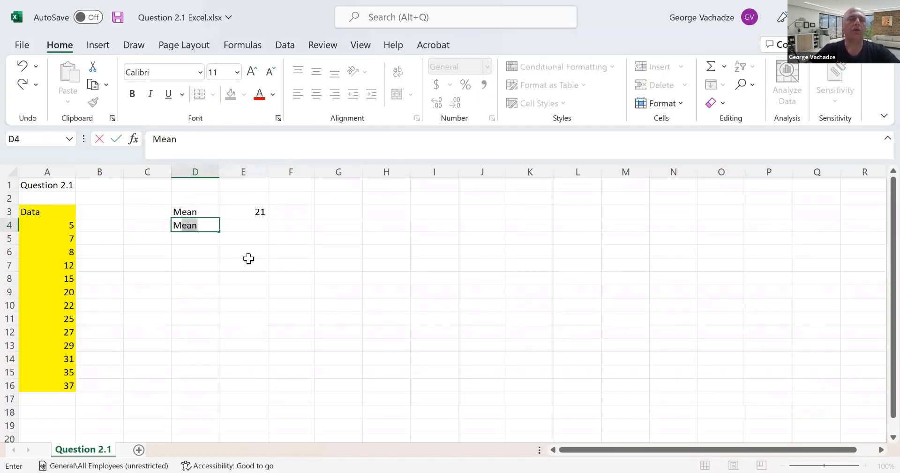
text(edian)
key(Tab)
Calculate the median of A4:A16 in cell E4 with the MEDIAN function.
text(=)
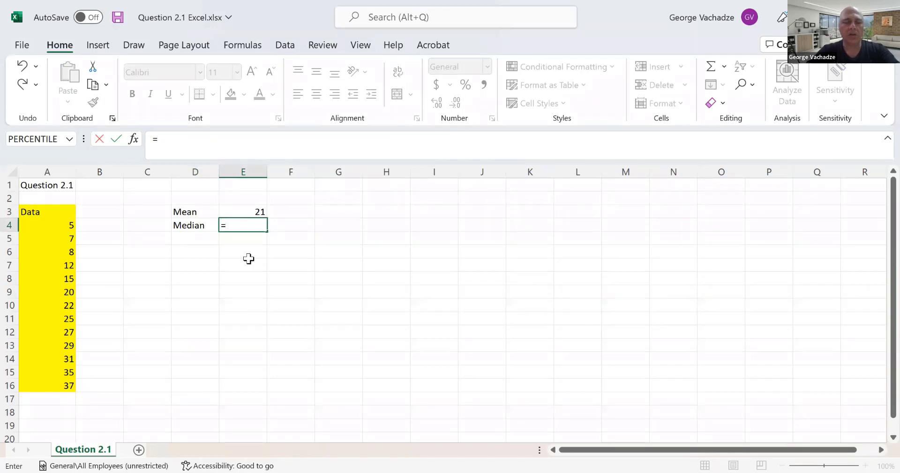
text(median)
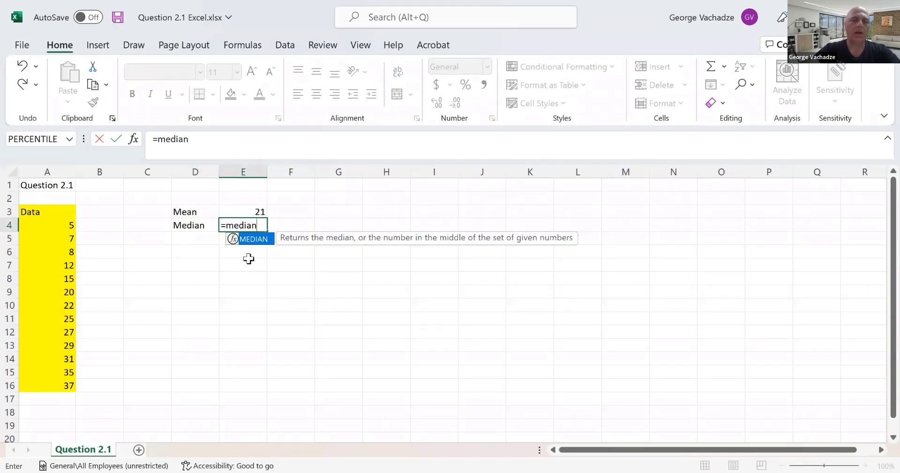
text(()
key(Left)
key(Left)
key(Left)
key(Left)
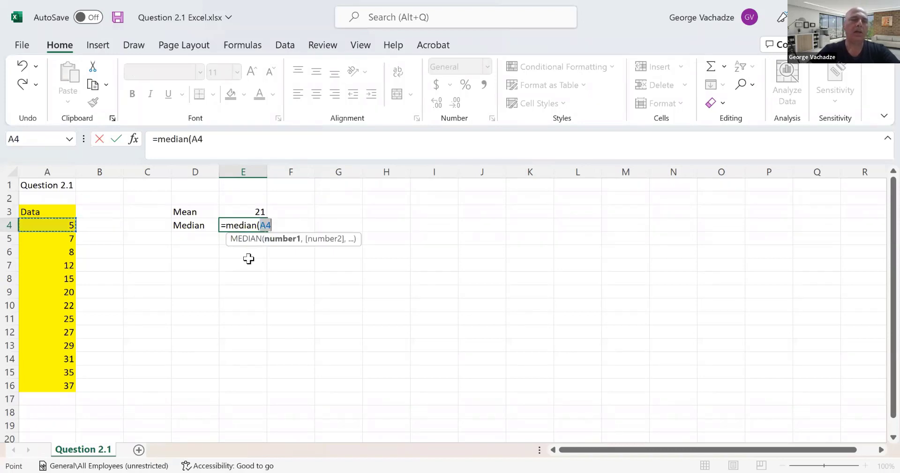
key(ctrl+shift+Down)
key(Return)
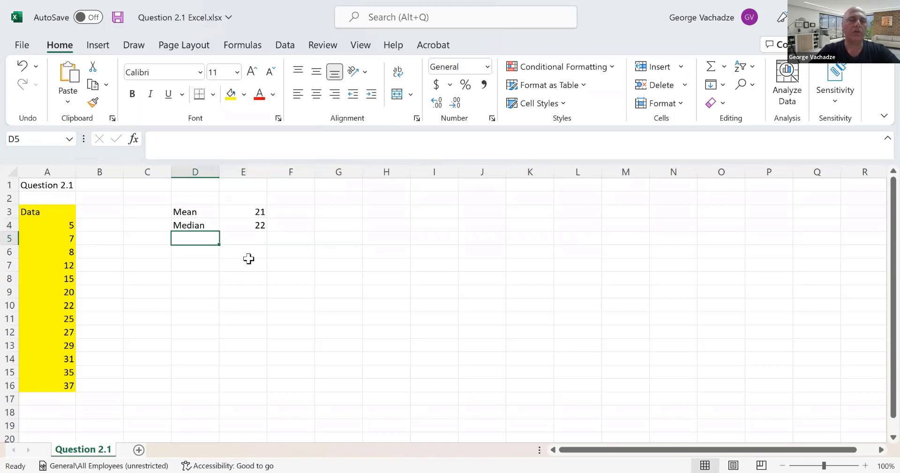
Enter the label "Variance (Population)" in cell D5 and widen column D to fit it.
text(Va)
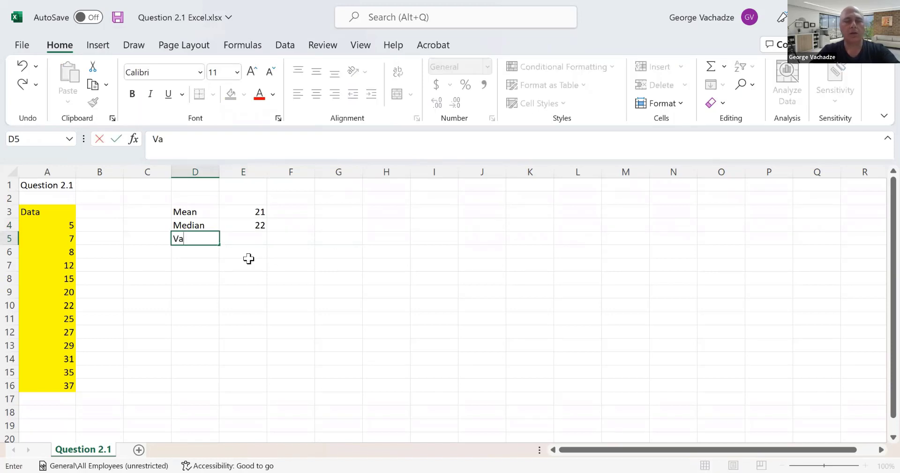
text(riance )
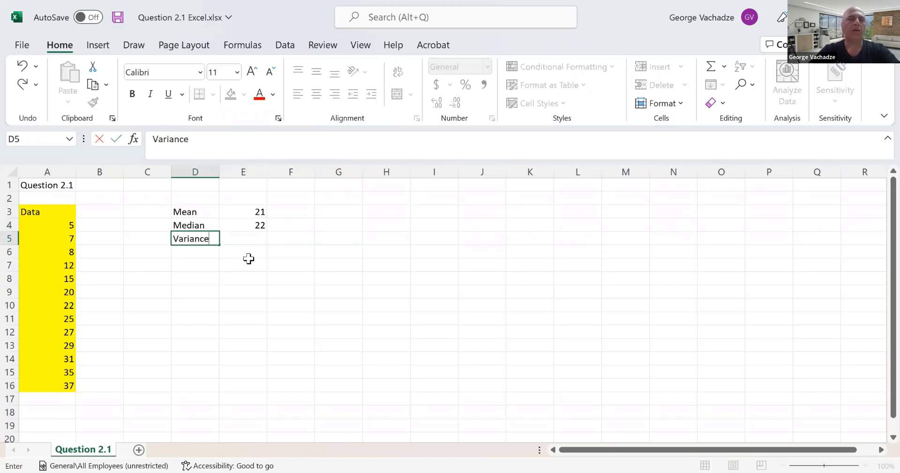
text(())
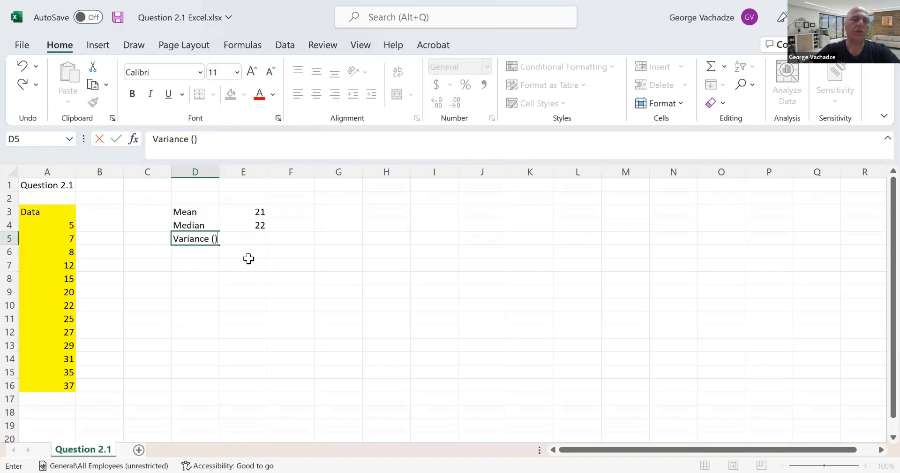
key(Left)
key(Right)
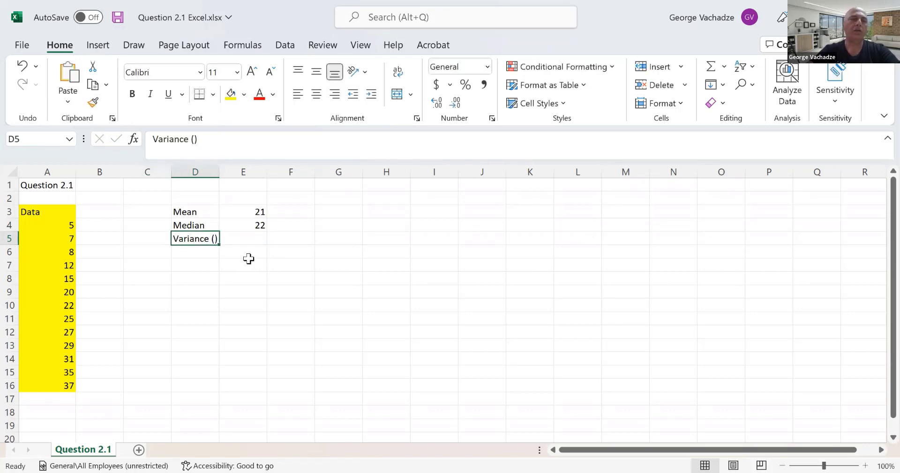
click(191, 139)
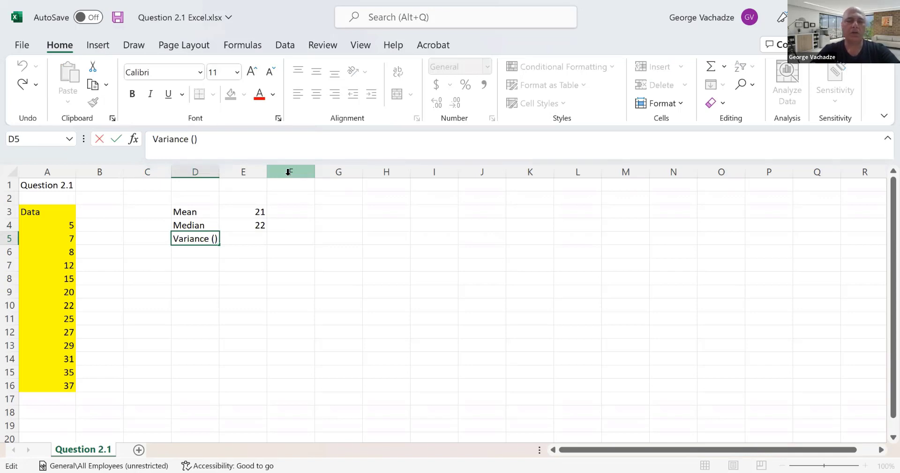
text(Populat)
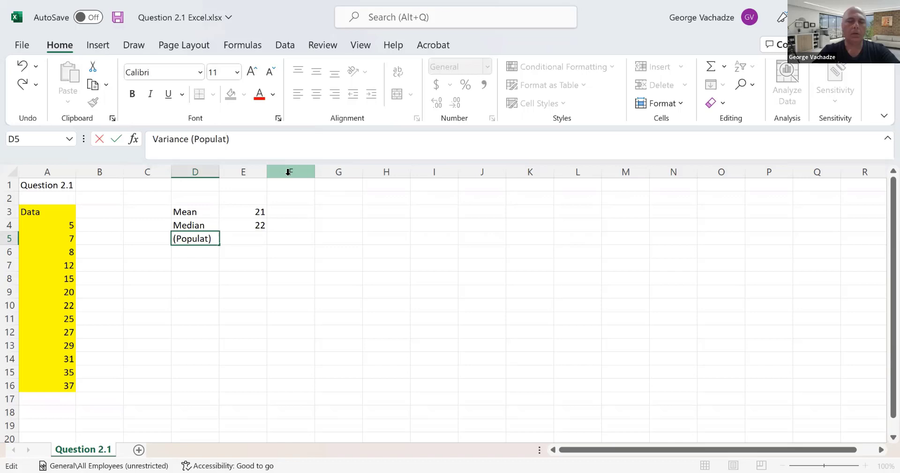
text(ion)
key(Return)
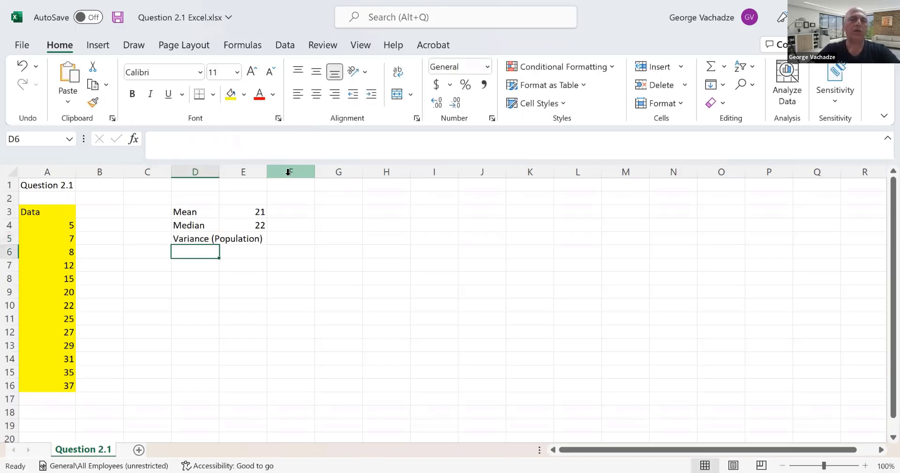
double_click(220, 172)
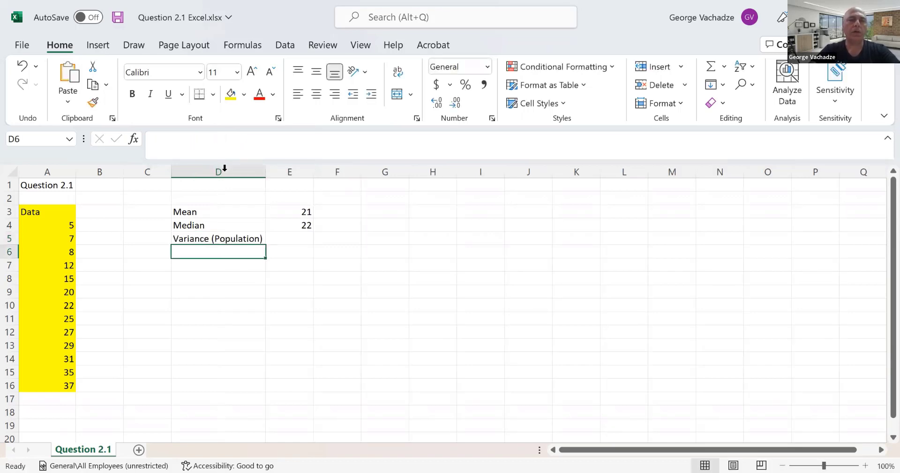
Calculate the population variance of A4:A16 in E5 with VAR.P and format it to two decimal places.
click(297, 239)
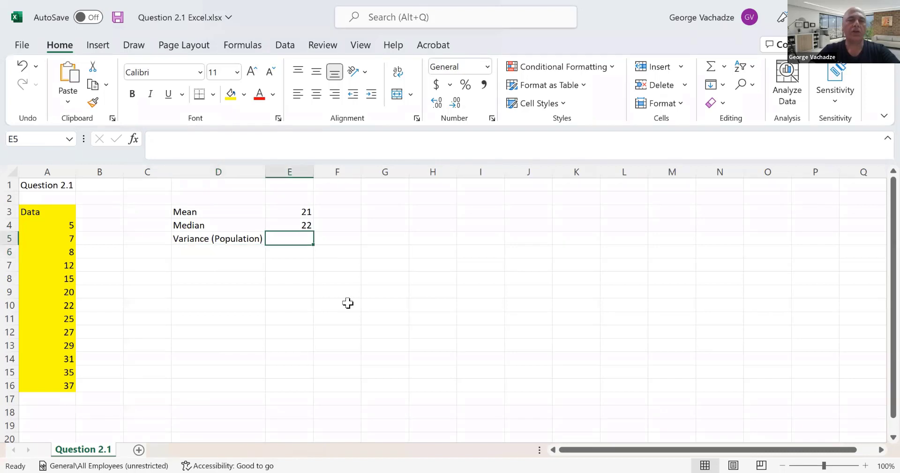
text(=)
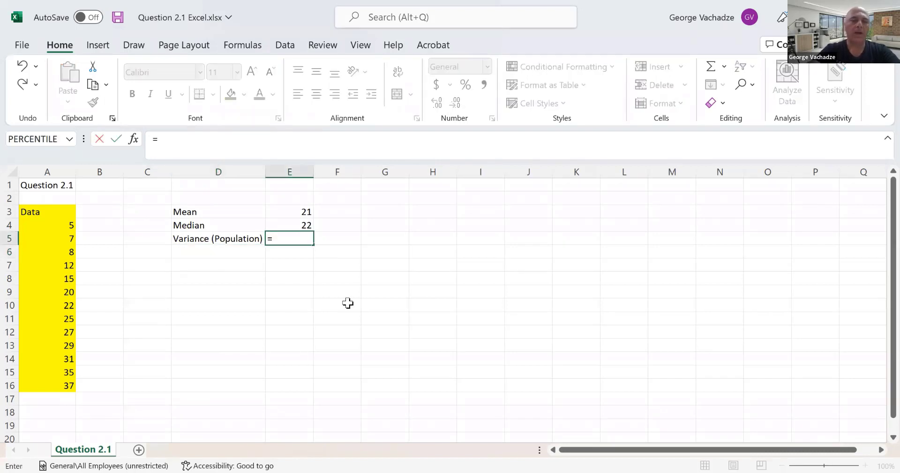
text(var)
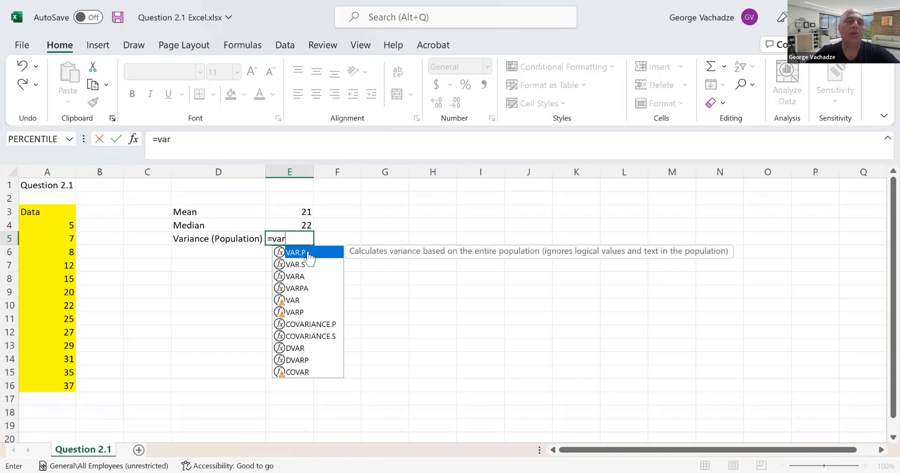
double_click(309, 254)
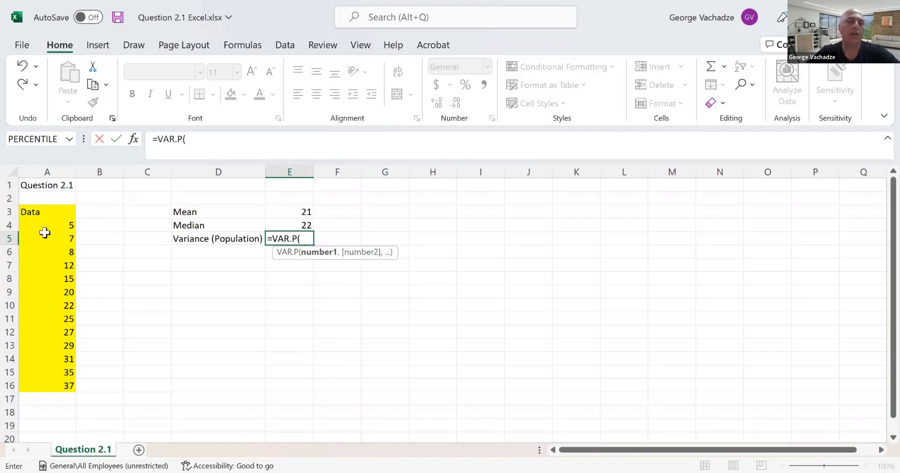
click(46, 235)
click(46, 230)
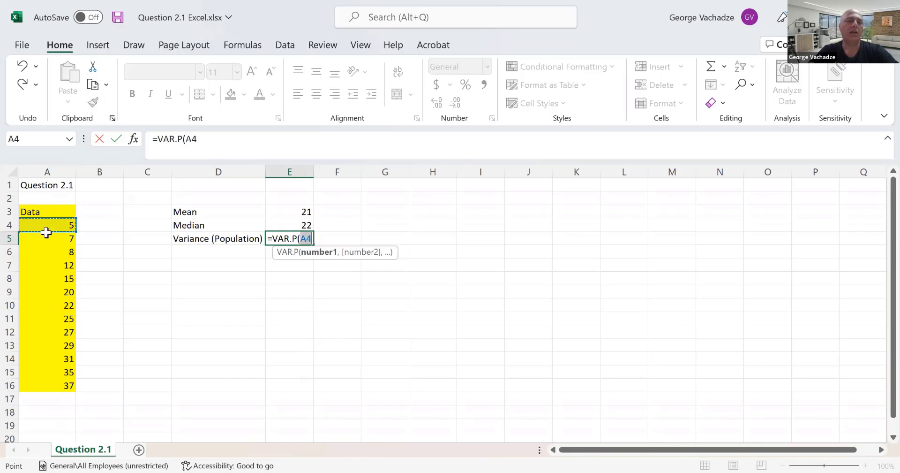
key(ctrl+shift+Down)
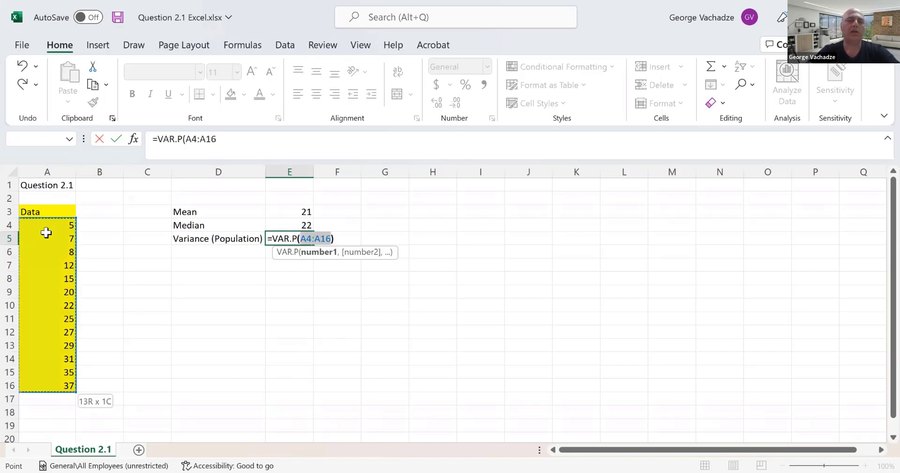
key(ctrl+Return)
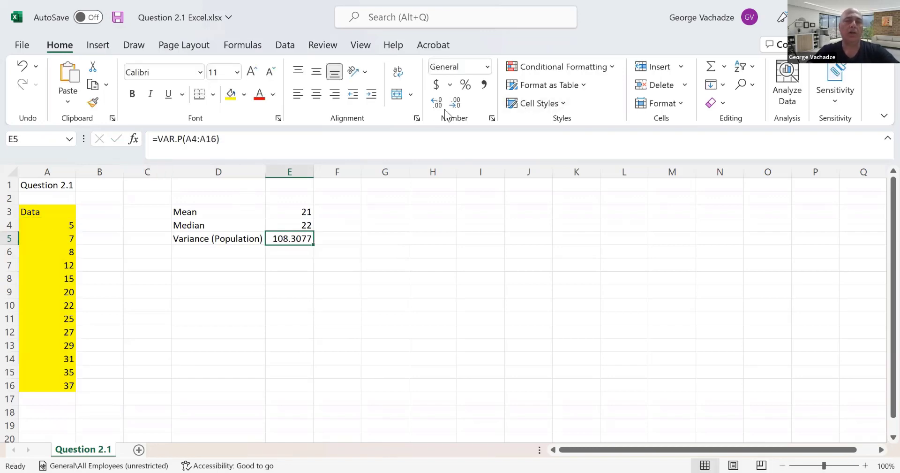
click(456, 105)
click(455, 104)
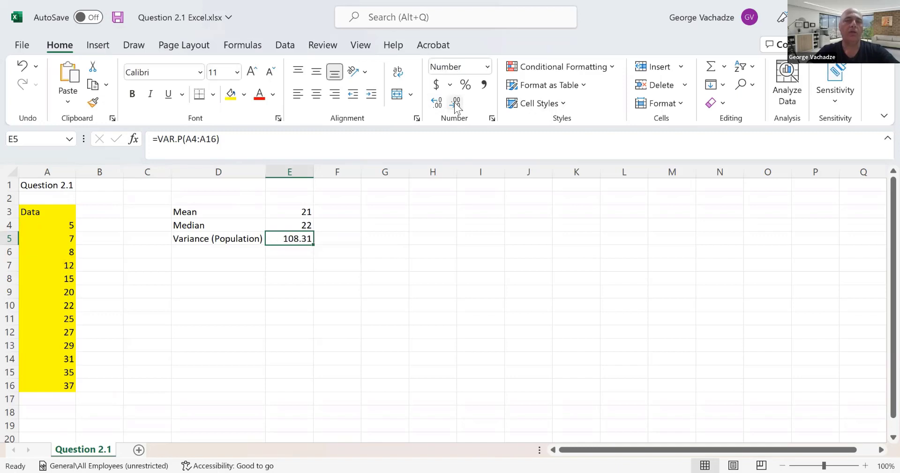
Copy the population variance label into D6 and change it to "Variance (Sample)".
key(Down)
key(Left)
key(Up)
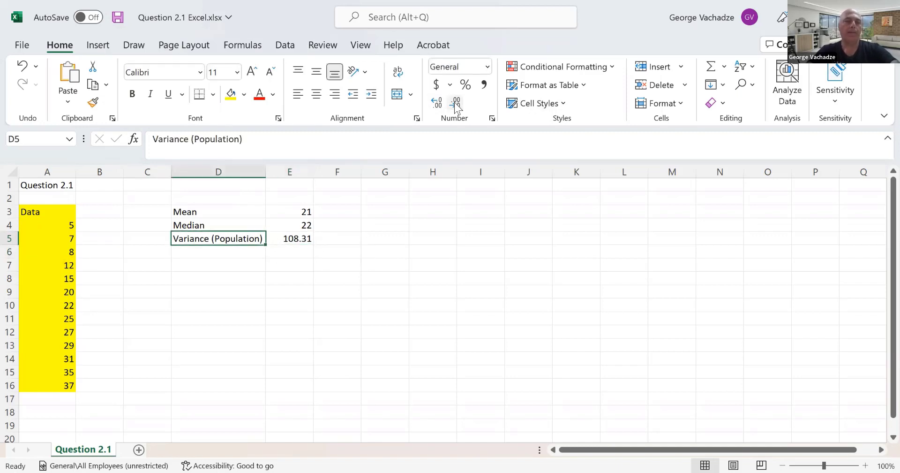
key(ctrl+c)
key(Down)
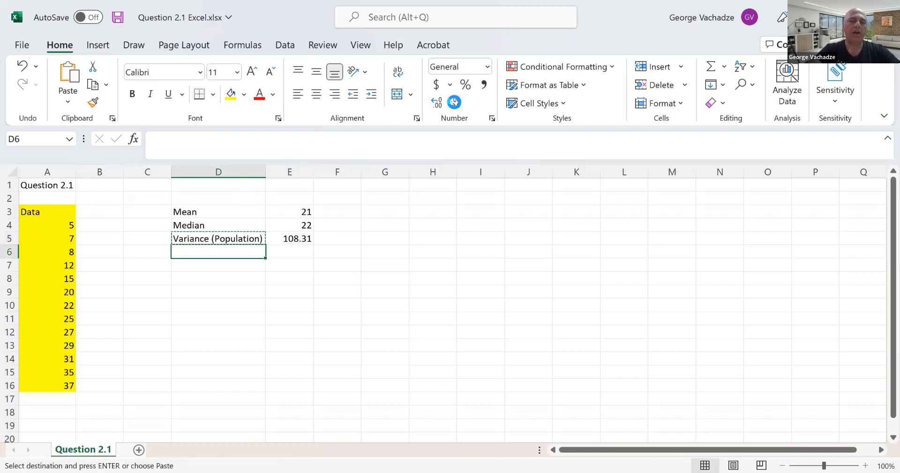
key(ctrl+v)
click(195, 141)
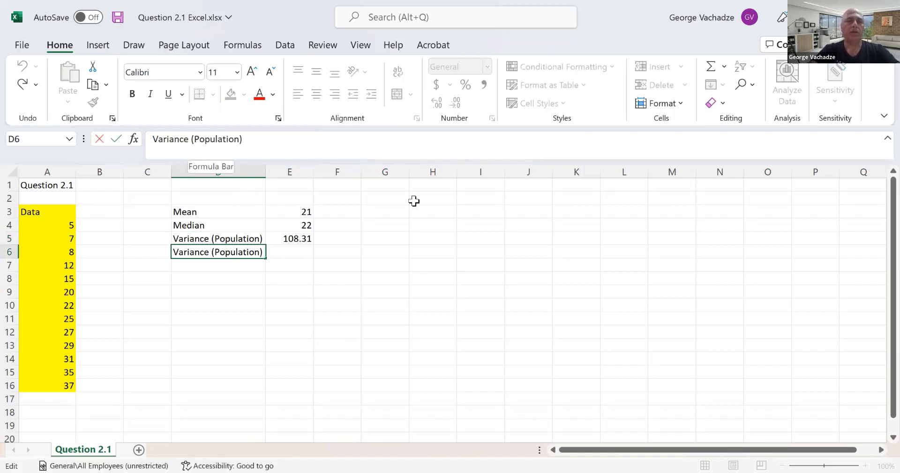
double_click(216, 139)
text(Sample)
key(Return)
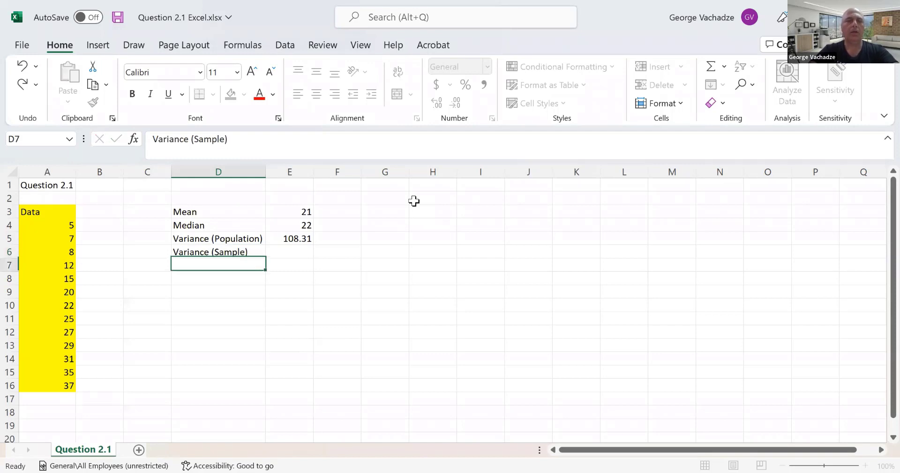
Calculate the sample variance of A4:A16 in E6 with VAR.S and format it to two decimal places.
key(Up)
key(Right)
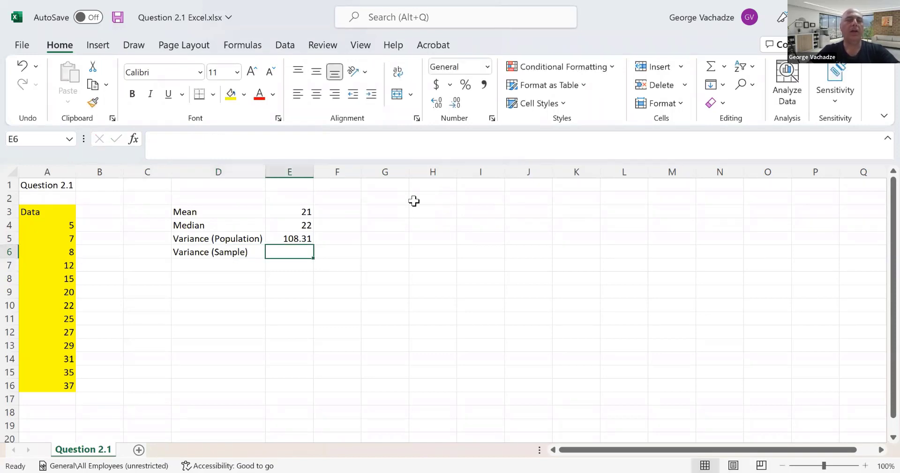
text(=)
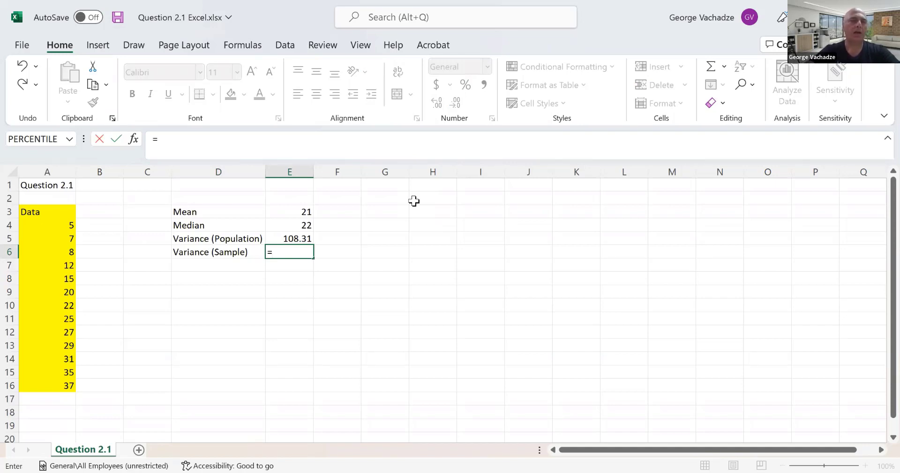
text(var.s()
key(Left)
key(Left)
key(Left)
key(Left)
key(Up)
key(Up)
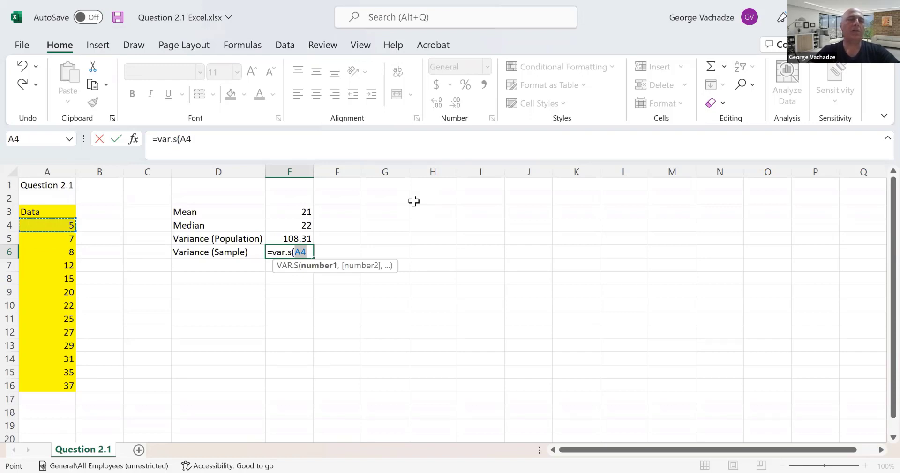
key(ctrl+shift+Down)
key(ctrl+Return)
click(458, 104)
click(457, 103)
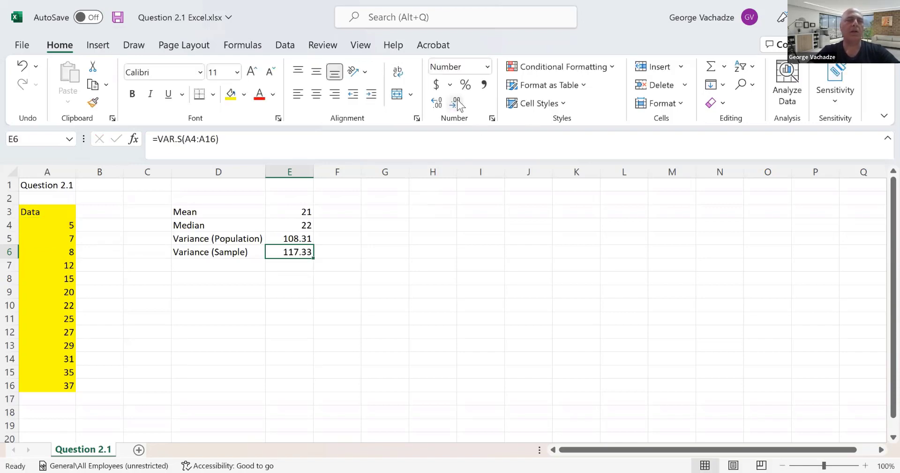
Copy the two variance labels from D5:D6 into D7:D8.
key(Down)
key(Left)
key(Up)
key(Up)
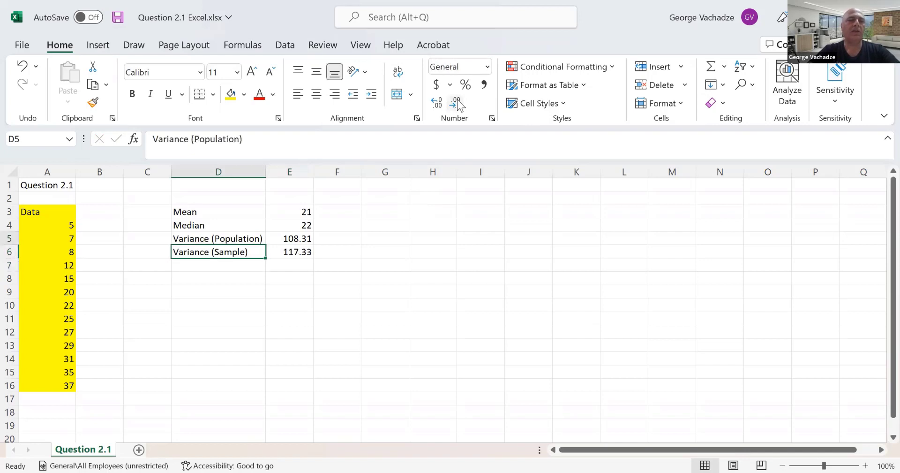
key(shift+Down)
key(ctrl+c)
key(Down)
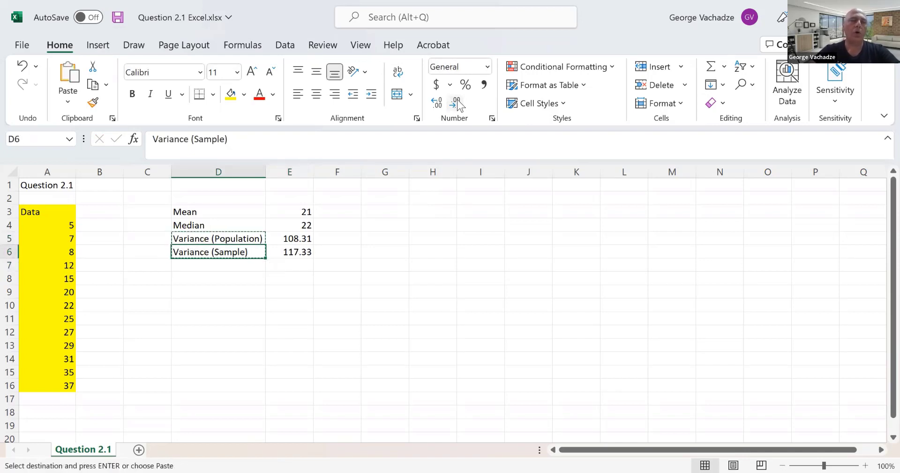
key(Down)
key(ctrl+v)
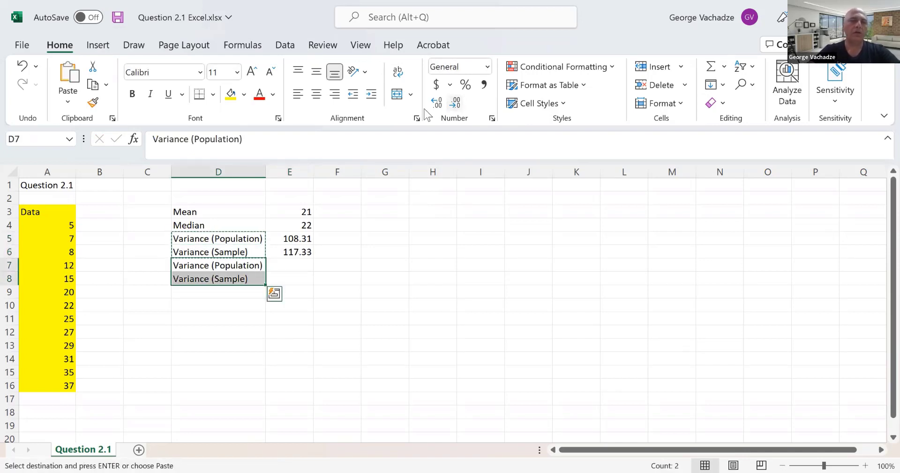
Change the copied label in D7 to "St.Dev. (Population)".
click(195, 265)
key(Left)
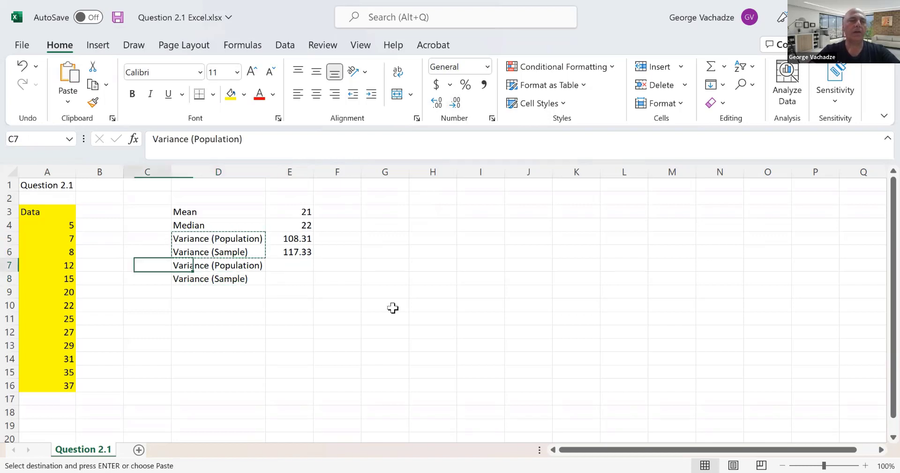
key(Right)
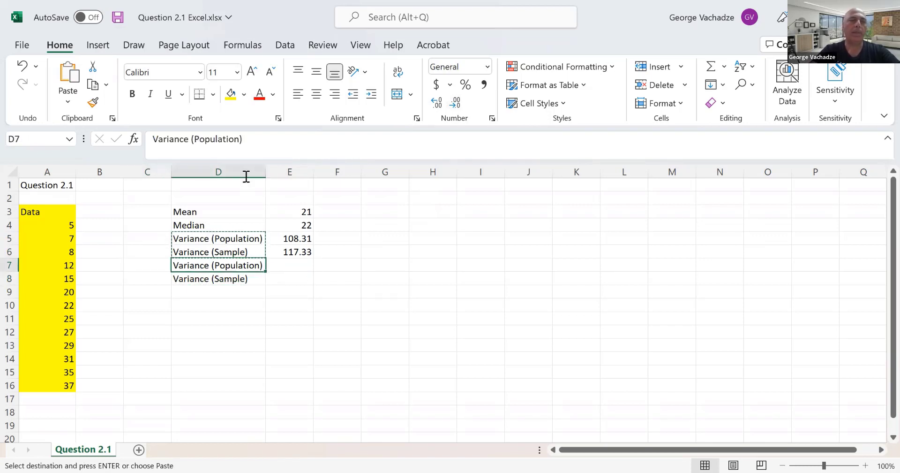
click(186, 141)
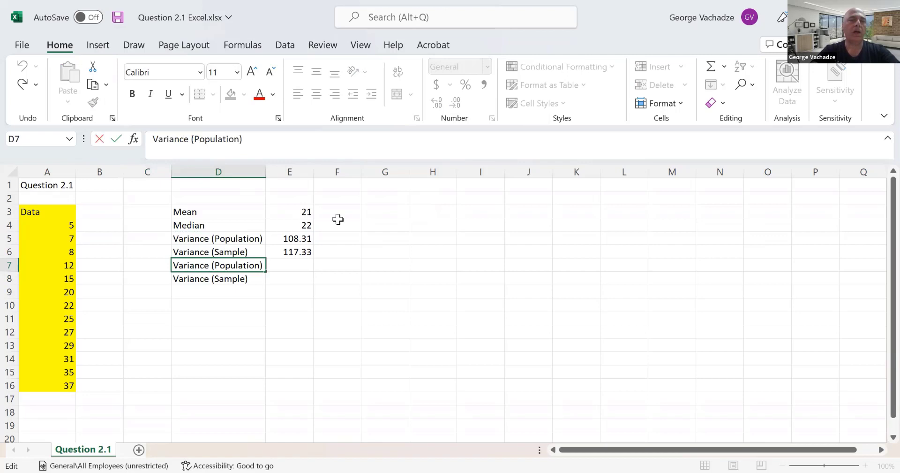
key(BackSpace)
key(BackSpace)
key(BackSpace)
key(BackSpace)
key(BackSpace)
key(BackSpace)
key(BackSpace)
key(BackSpace)
text(Sr)
key(BackSpace)
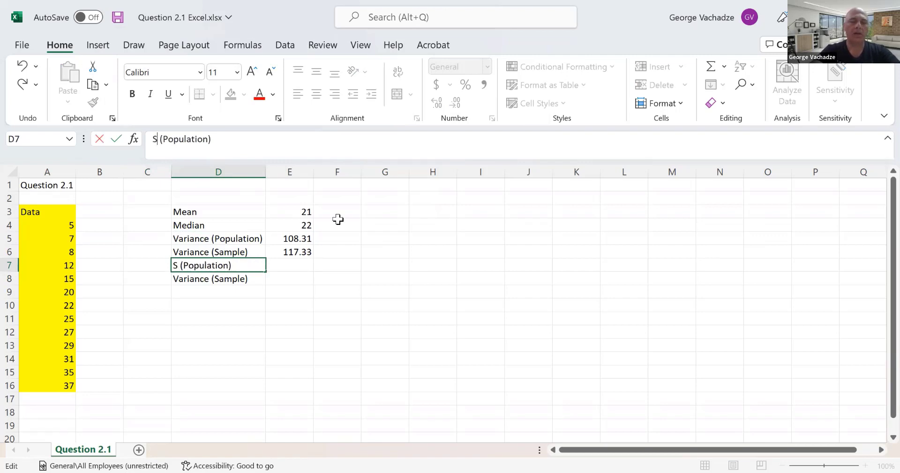
text(t.Dev)
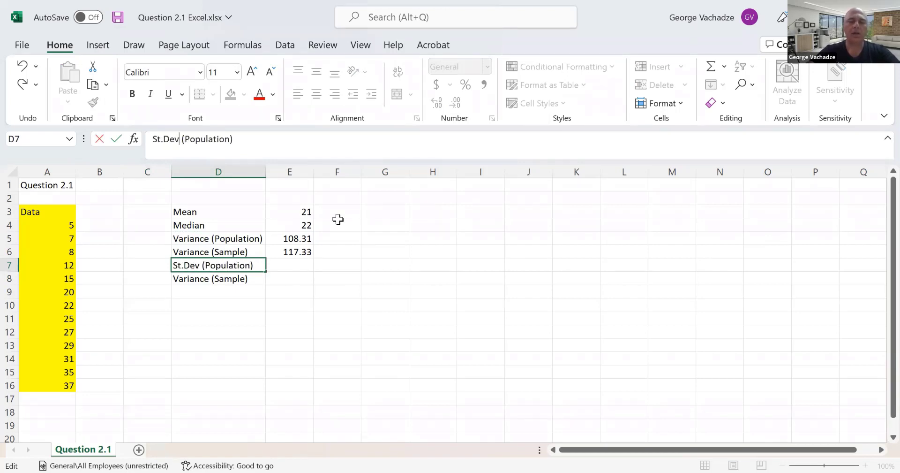
text(.)
key(Return)
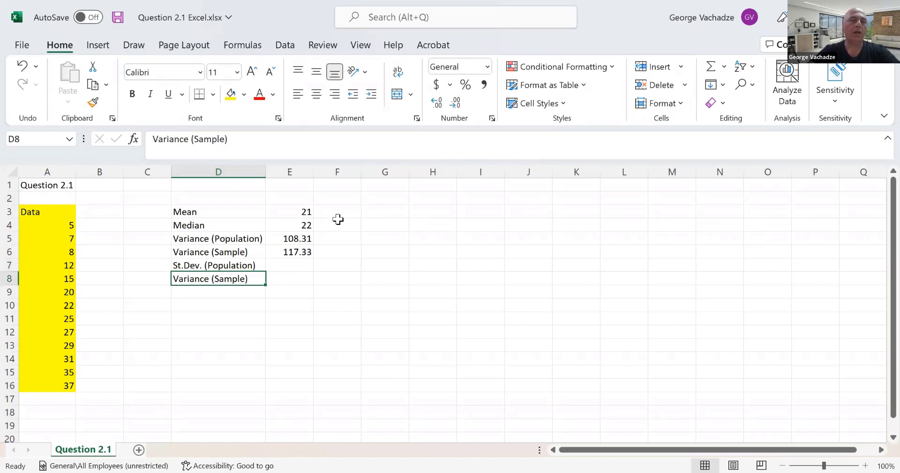
Change the copied label in D8 to "St. Dev. (Sample)".
click(183, 139)
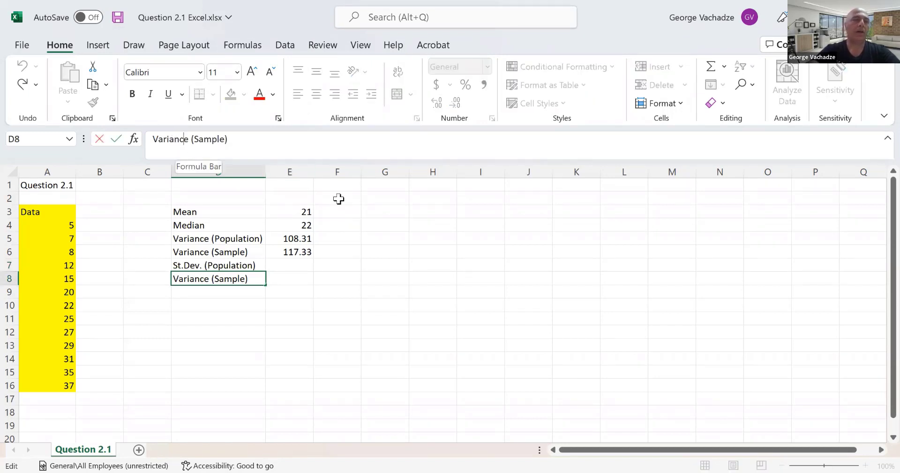
key(BackSpace)
key(BackSpace)
key(BackSpace)
key(BackSpace)
key(BackSpace)
key(BackSpace)
key(BackSpace)
key(BackSpace)
text(St. )
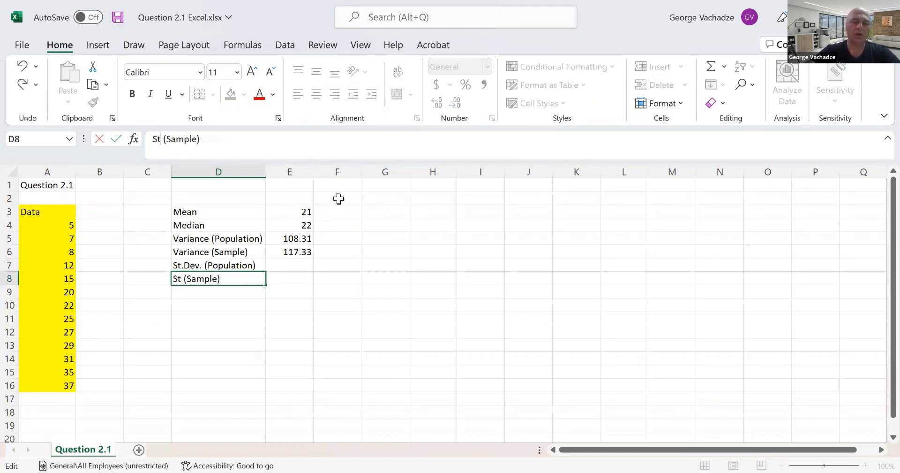
text(Dev)
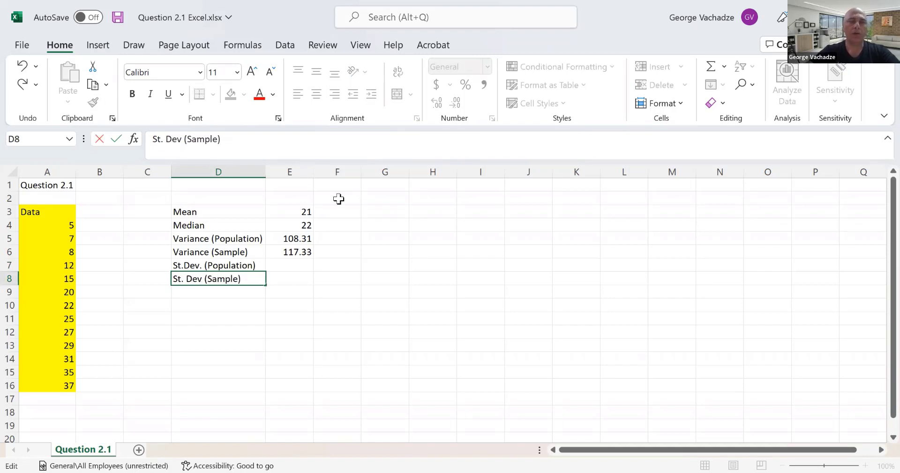
text(.)
key(Return)
Calculate the population standard deviation of A4:A16 in E7 with STDEV.P and format it to two decimal places.
key(Up)
key(Right)
key(Right)
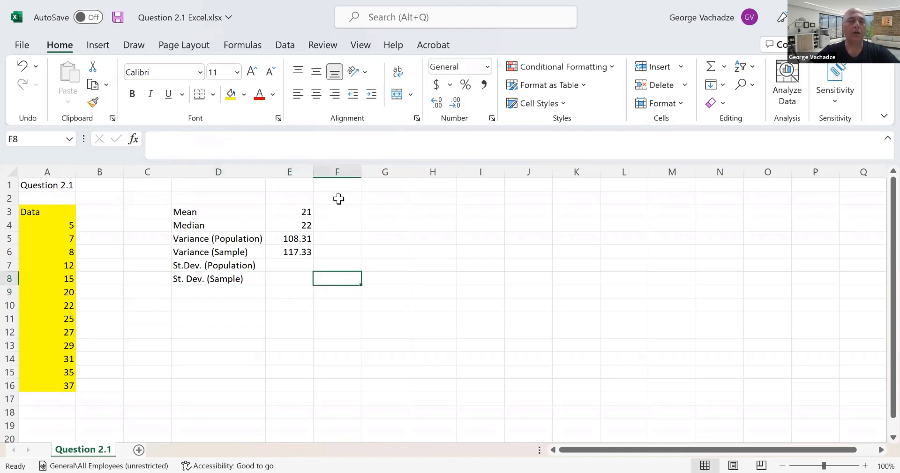
key(Up)
key(Left)
text(=)
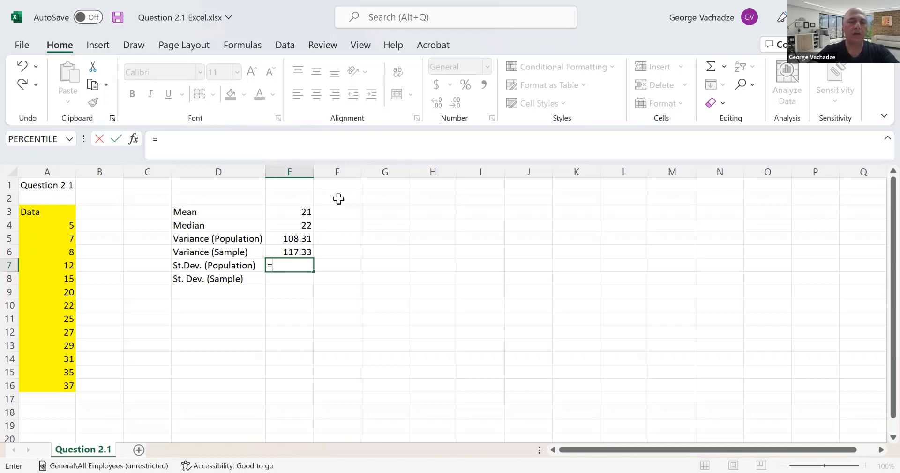
text(stde)
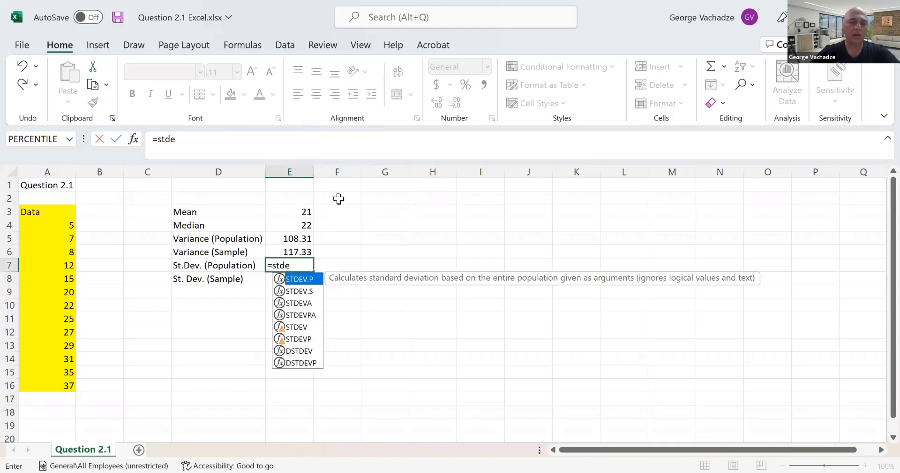
text(v)
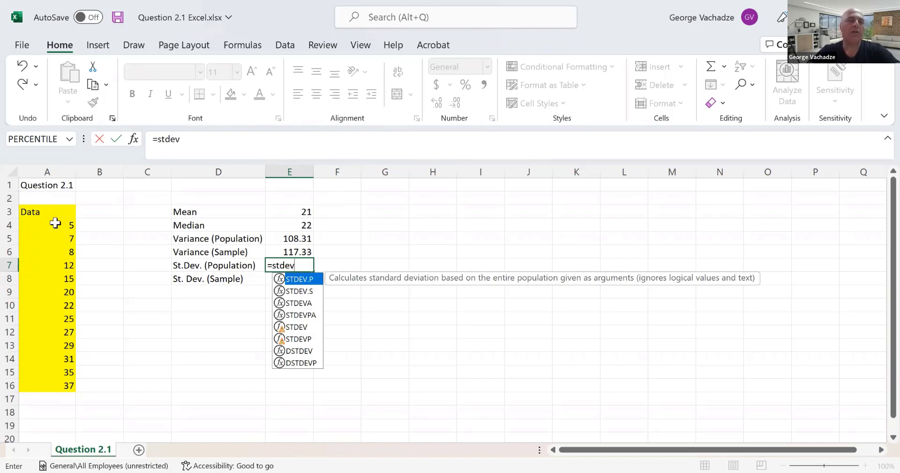
key(Tab)
drag(57, 221, 56, 223)
key(ctrl+shift+Down)
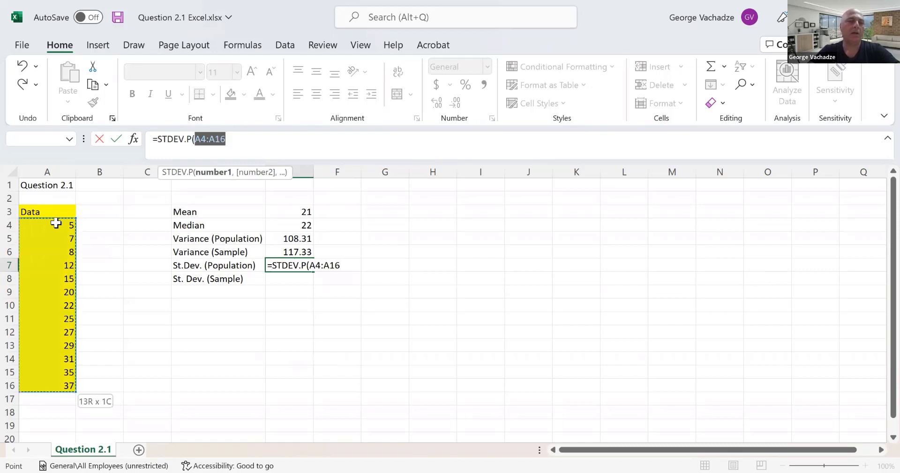
key(ctrl+Return)
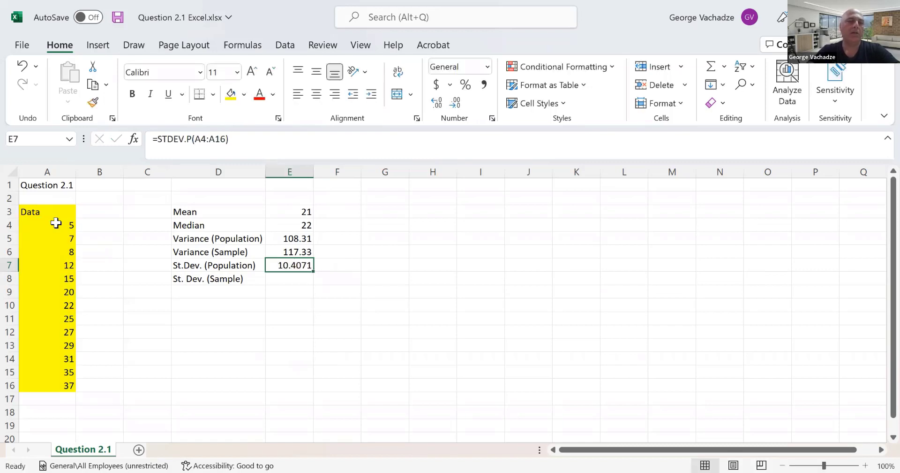
click(457, 105)
click(457, 104)
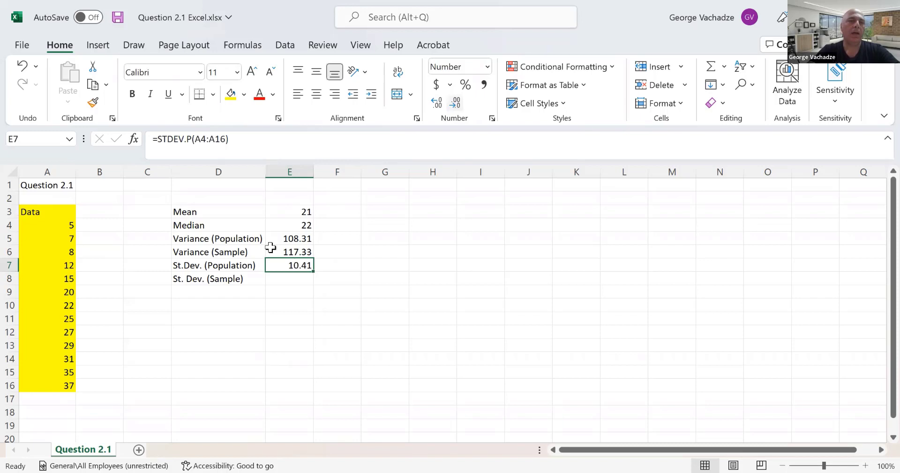
Calculate the sample standard deviation of A4:A16 in E8 with STDEV.S and format it to two decimal places.
click(291, 281)
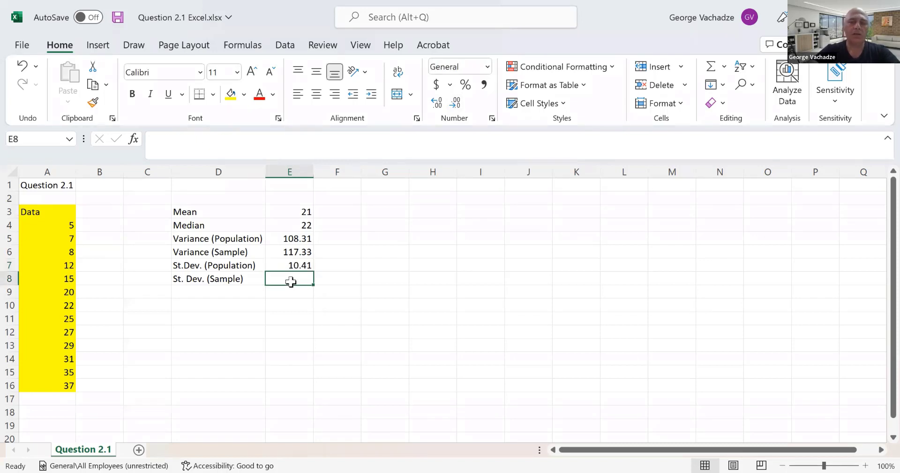
text(=)
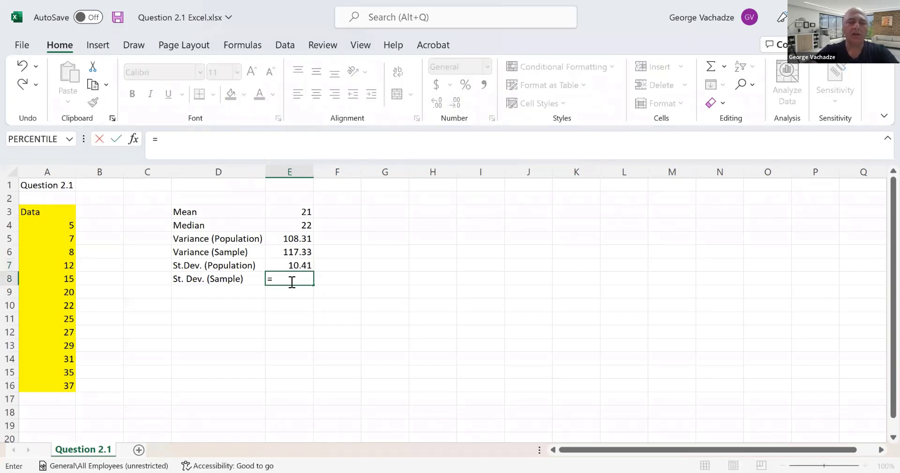
text(stdev)
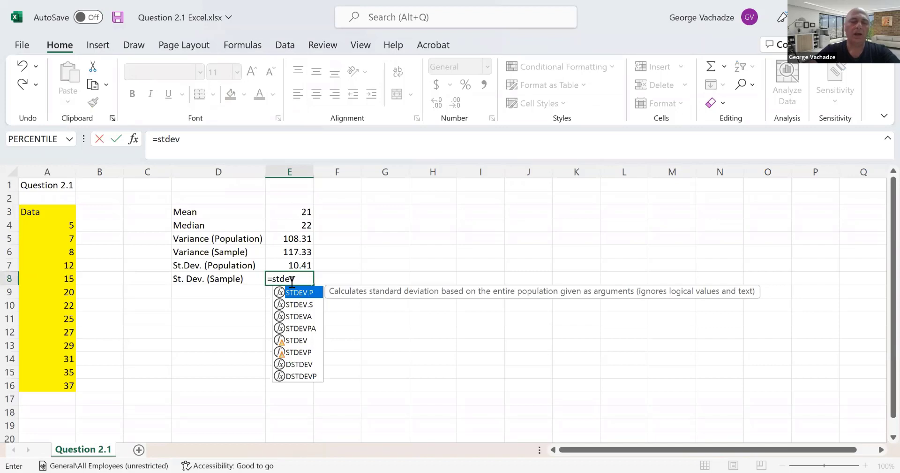
text(.s()
key(Left)
key(Left)
key(Left)
key(Left)
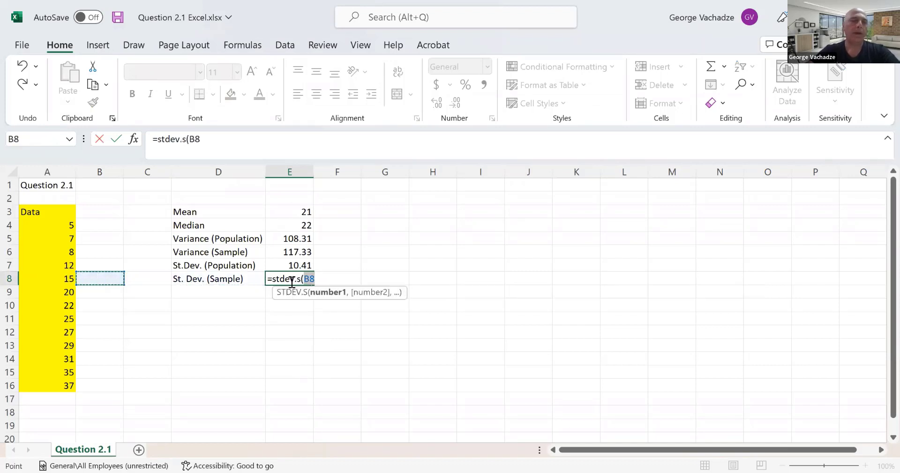
key(Up)
key(Up)
key(Up)
key(Up)
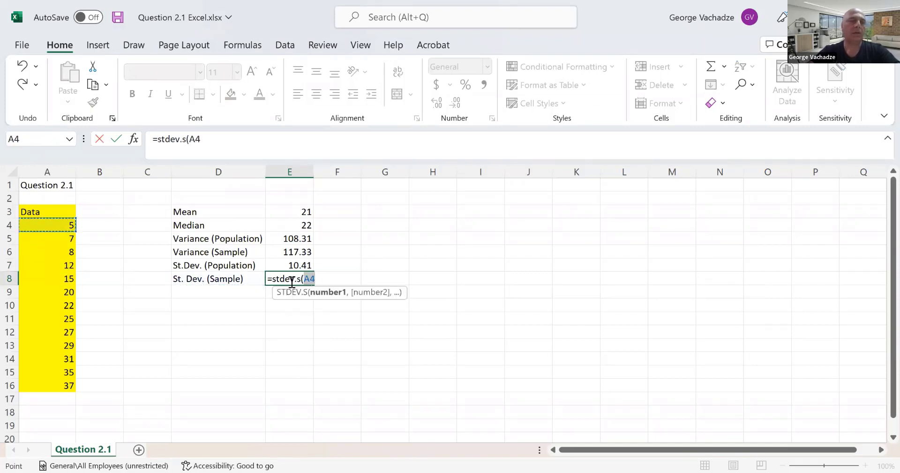
key(ctrl+shift+Down)
key(ctrl+Return)
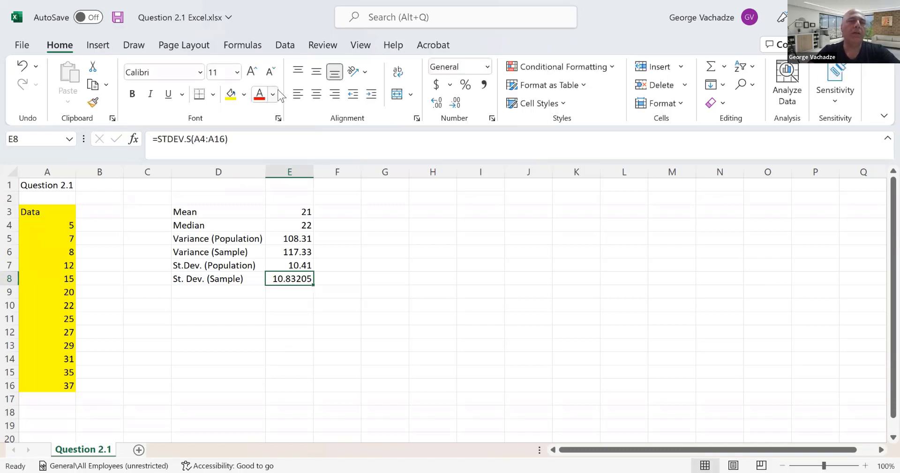
click(462, 103)
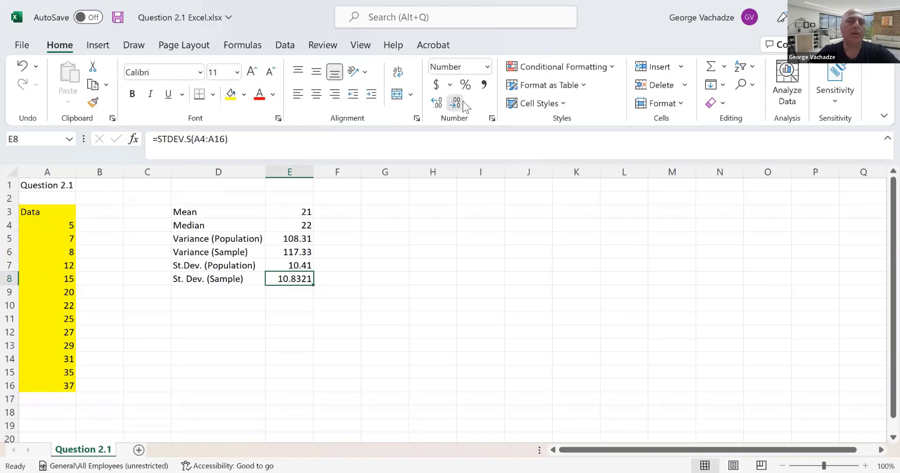
click(464, 104)
click(464, 104)
Enter =E5^0.5 in F7 to cross-check the population standard deviation and format it to two decimal places.
key(Right)
key(Up)
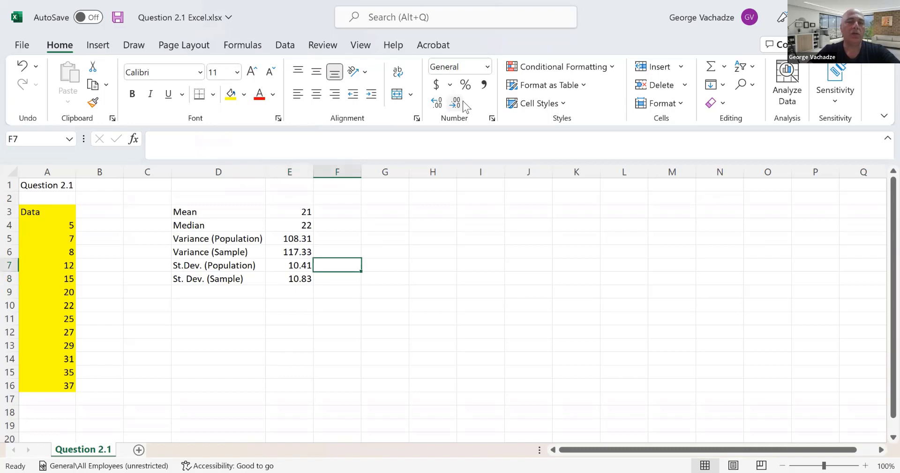
text(=)
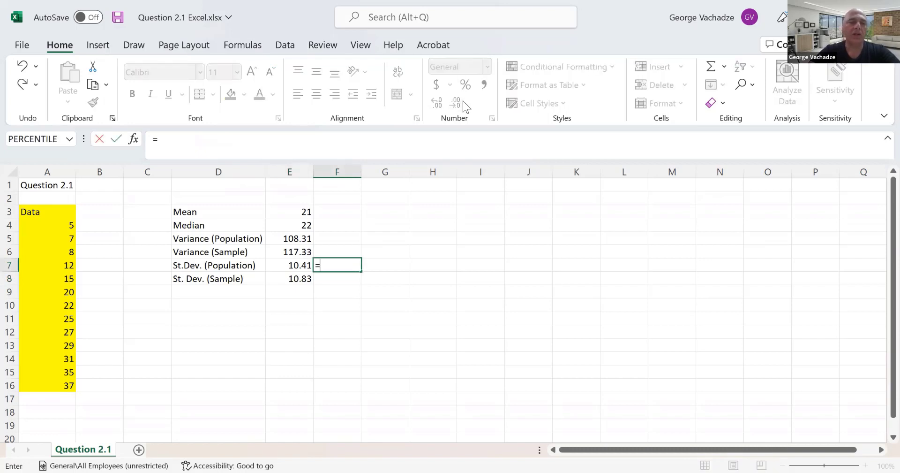
key(Up)
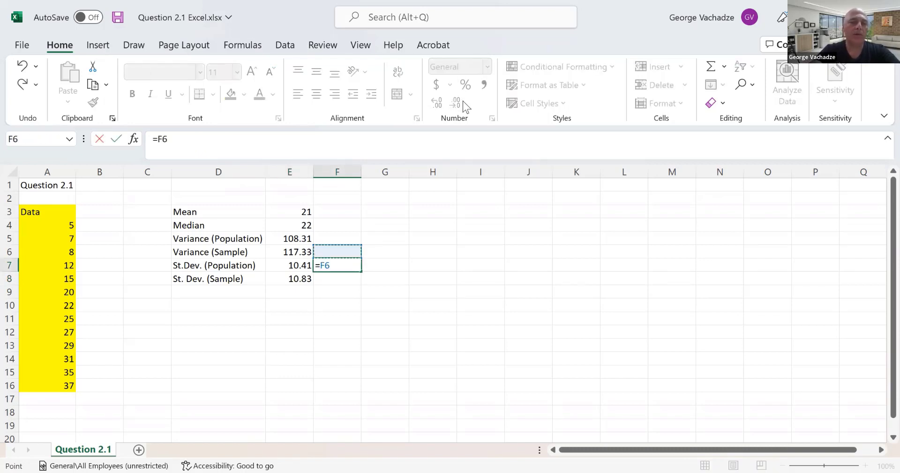
key(Left)
key(Up)
text(^0)
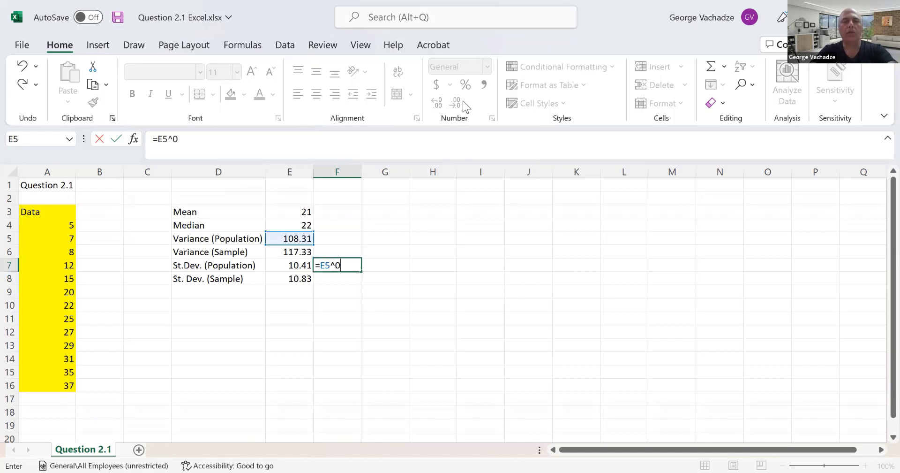
text(.5)
key(ctrl+Return)
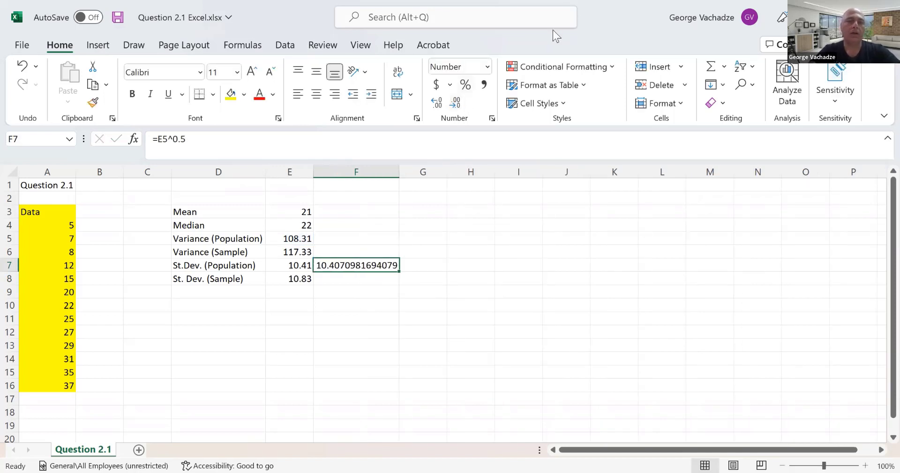
click(455, 102)
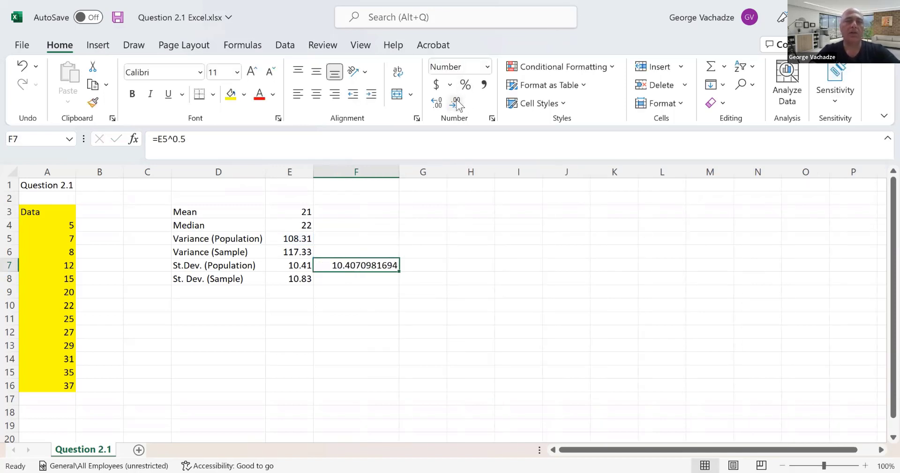
click(455, 103)
click(455, 102)
click(455, 102)
click(455, 102)
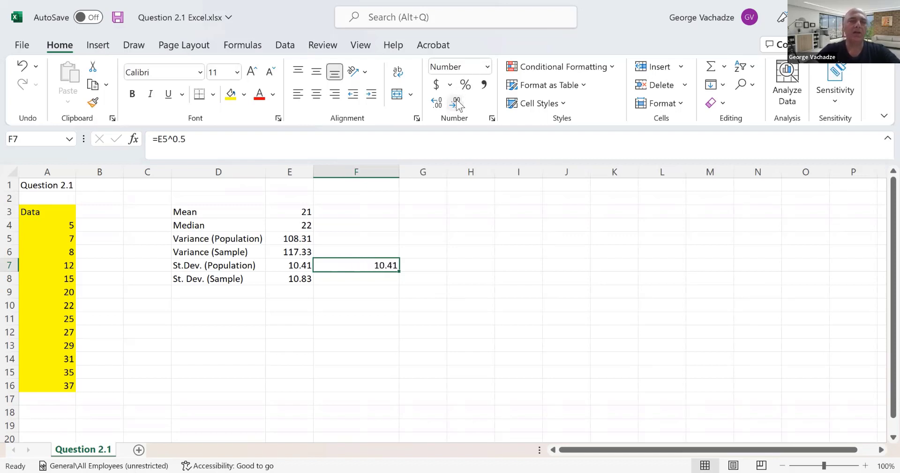
Copy the square-root formula from F7 into F8 and open the copied formula to check its cell reference.
key(ctrl+c)
key(Down)
key(ctrl+v)
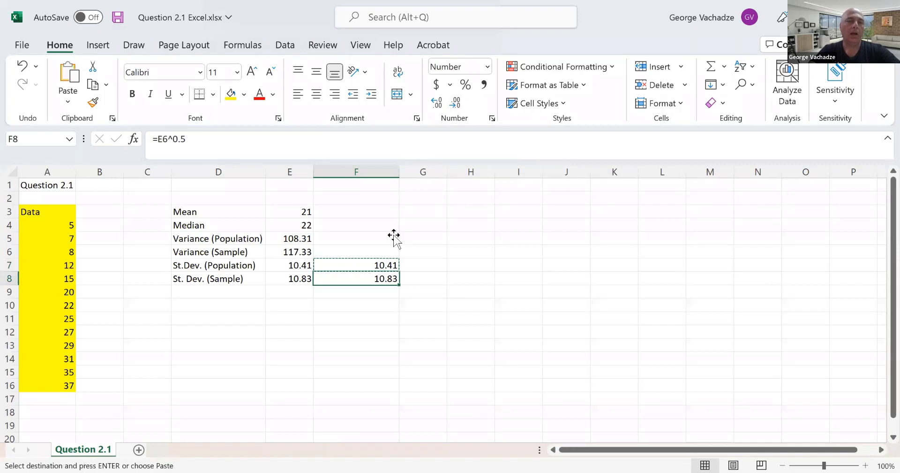
double_click(387, 279)
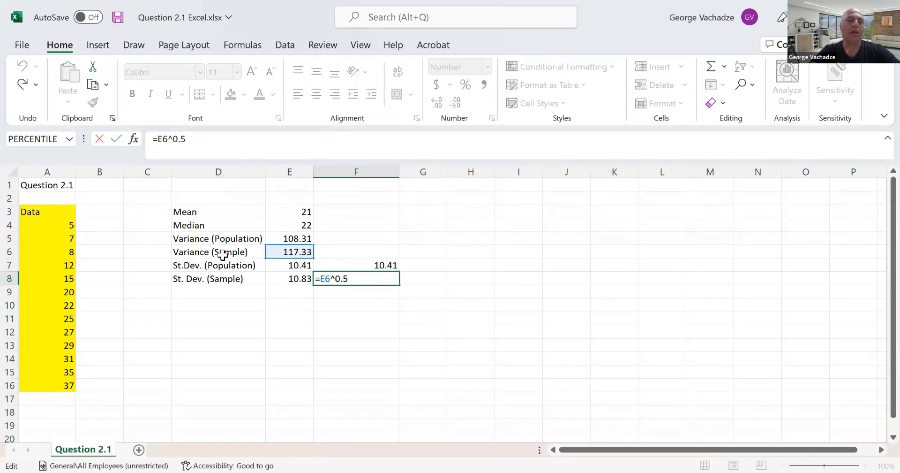
Close the copied formula in F8 and enter the label Skewness in D9.
key(Return)
key(Up)
key(Left)
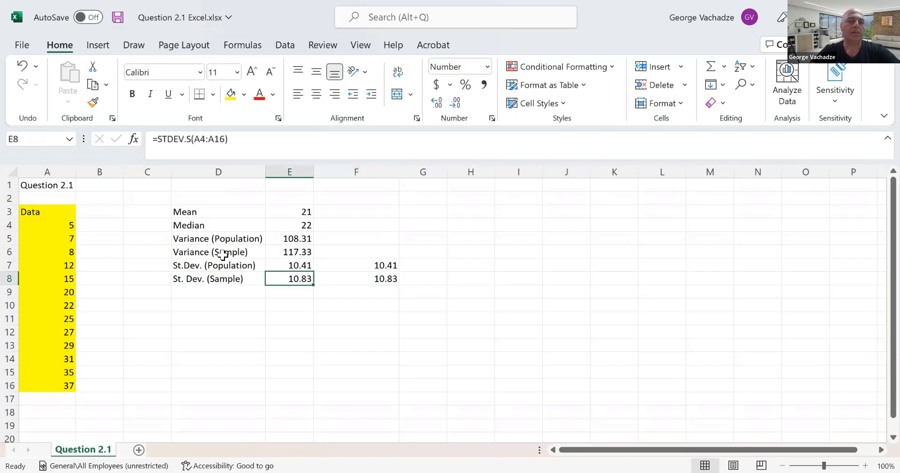
key(Left)
key(Down)
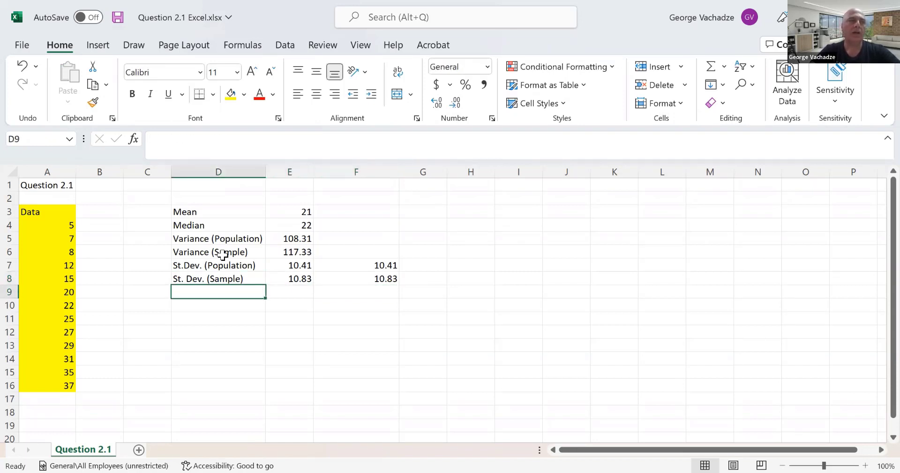
text(S)
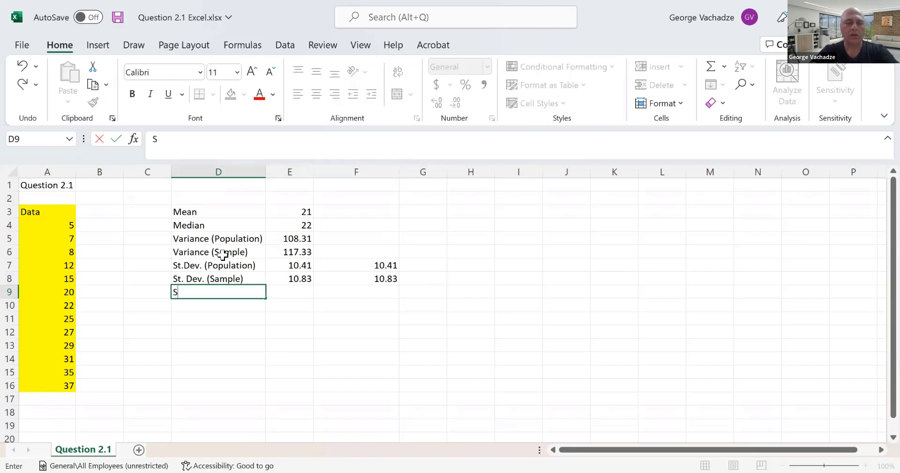
text(kewness)
key(Return)
Calculate the skewness of the data range A4:A16 in E9 with the SKEW function.
key(Up)
key(Right)
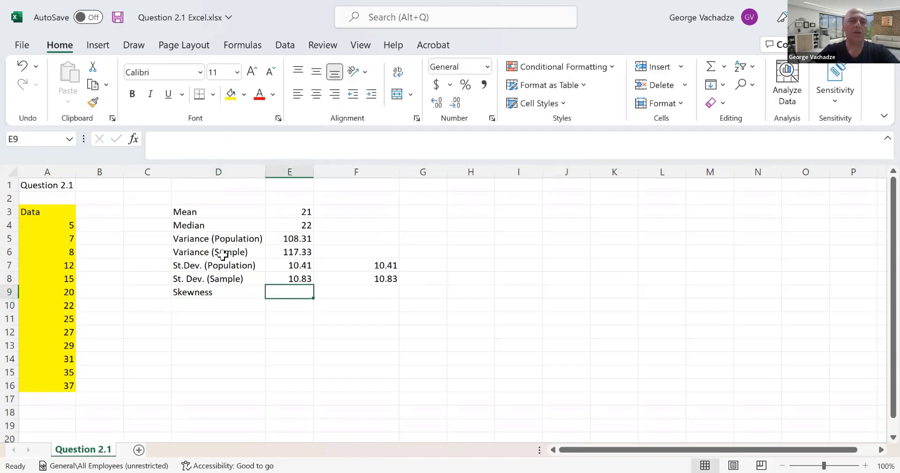
text(=)
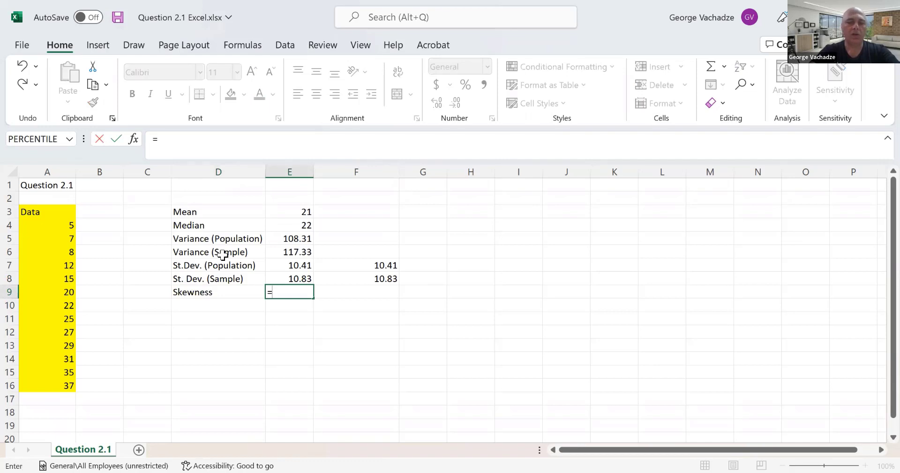
text(skew)
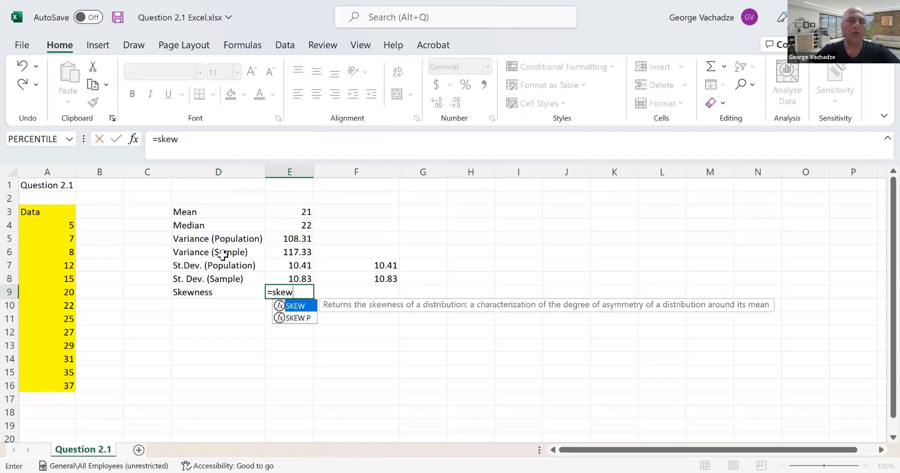
double_click(295, 307)
click(68, 223)
drag(68, 223, 68, 238)
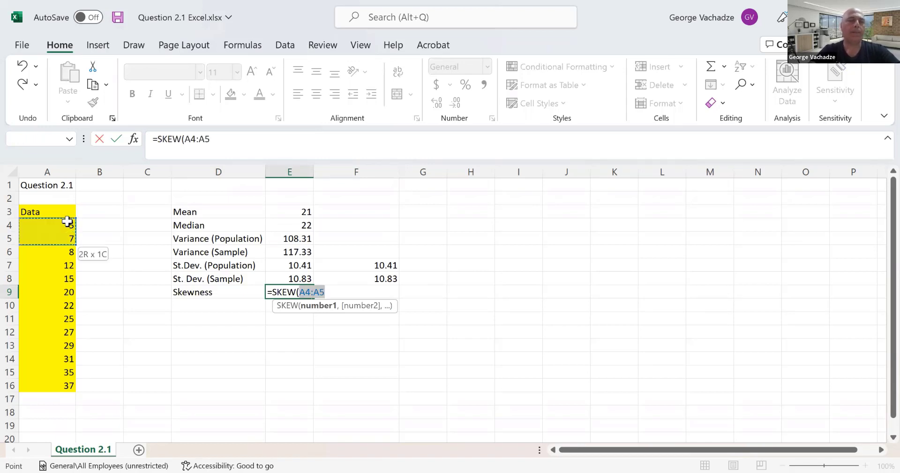
key(ctrl+shift+Down)
key(ctrl+Return)
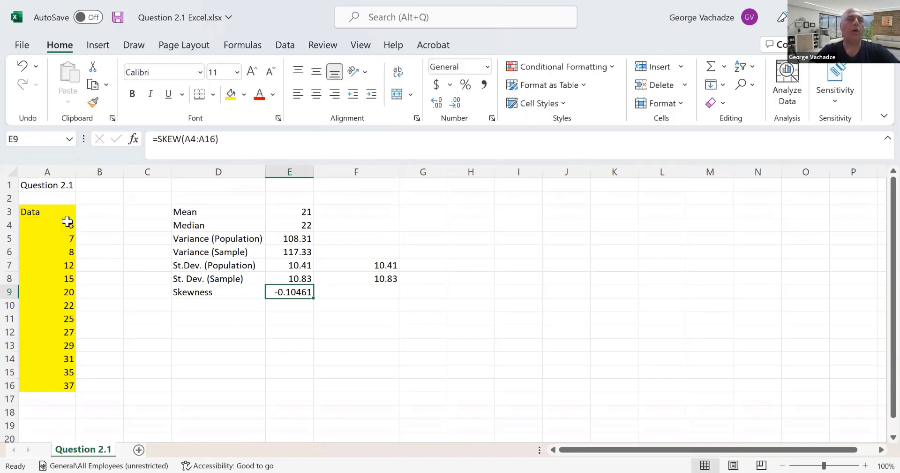
Change the E9 formula to the population version, SKEW.P, and format its result to two decimal places.
click(181, 137)
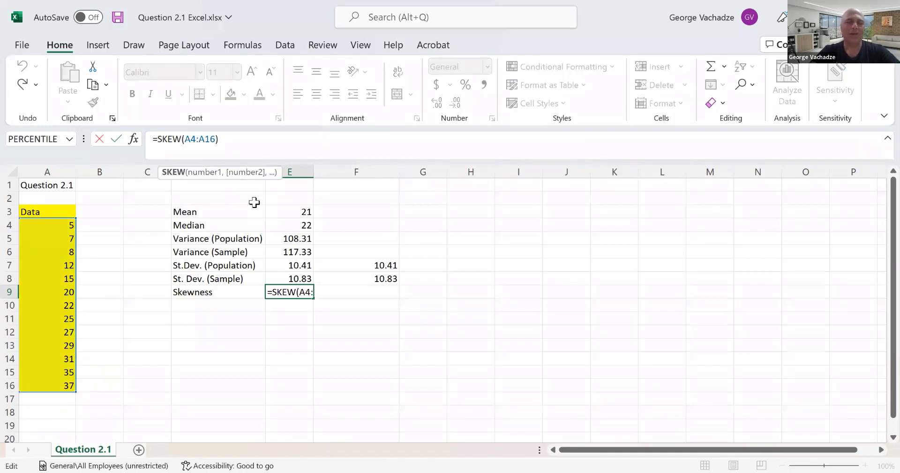
text(.p)
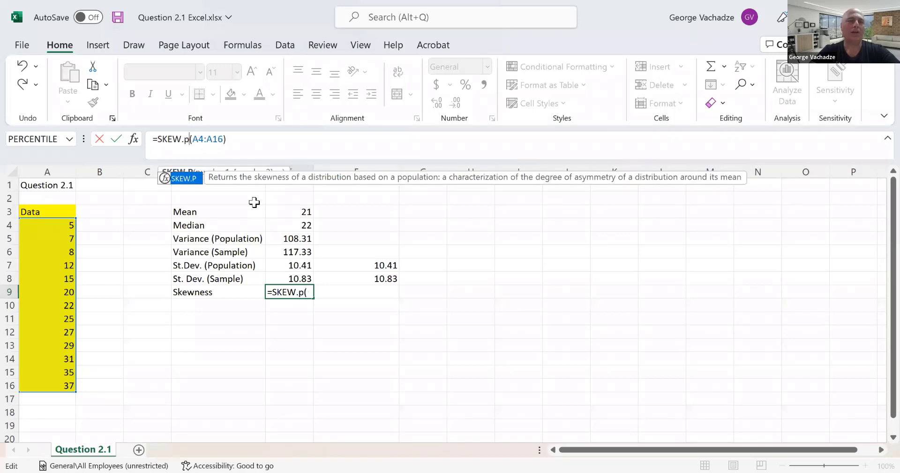
key(ctrl+Return)
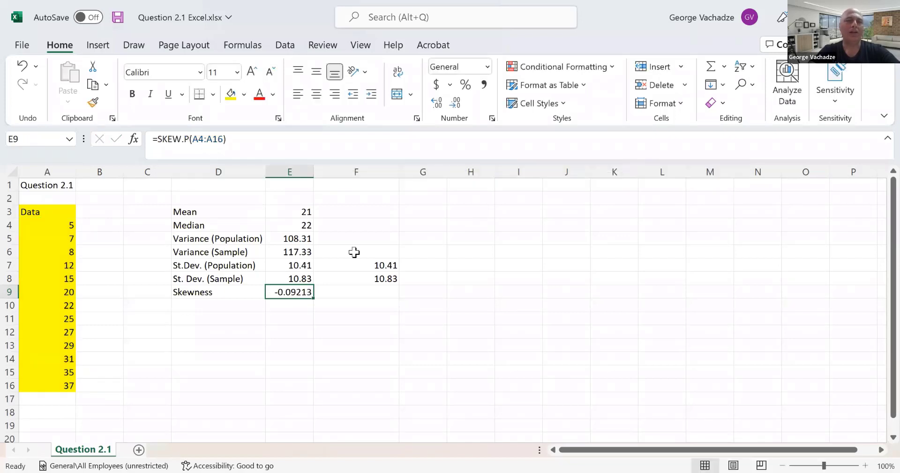
click(456, 104)
click(457, 103)
click(458, 103)
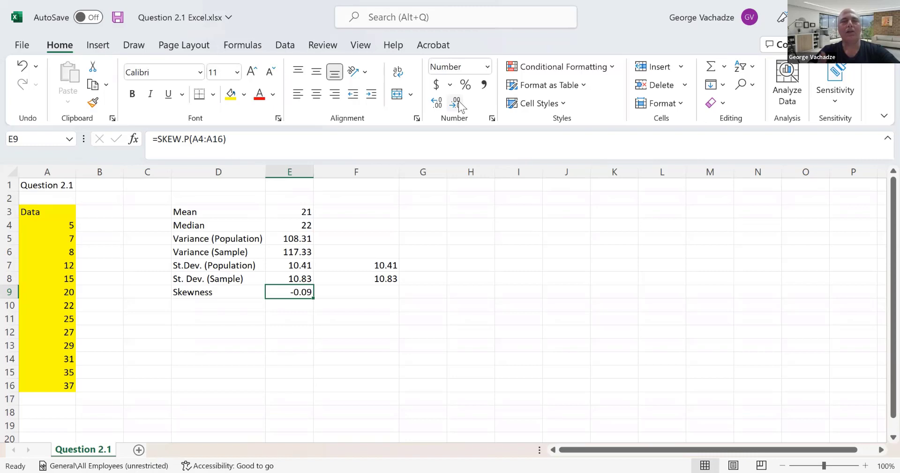
Enter the label Kurtosis in D10 below the skewness label, correcting any misspelling.
key(Down)
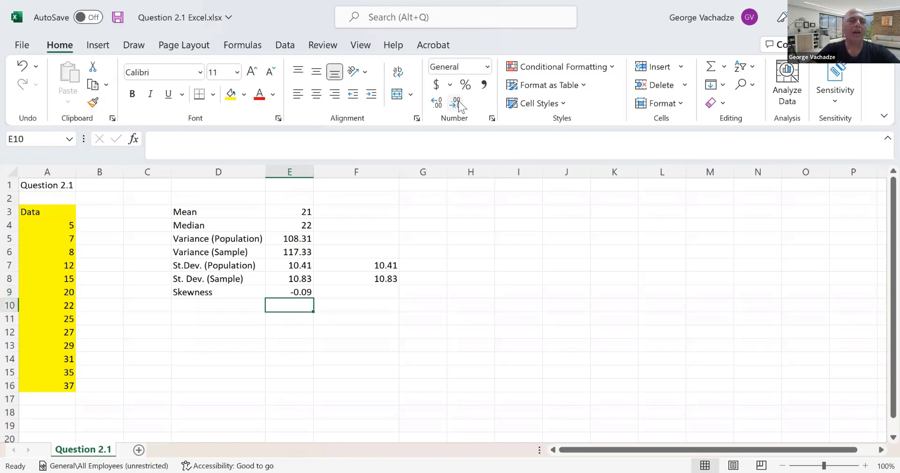
key(Left)
text(Ku)
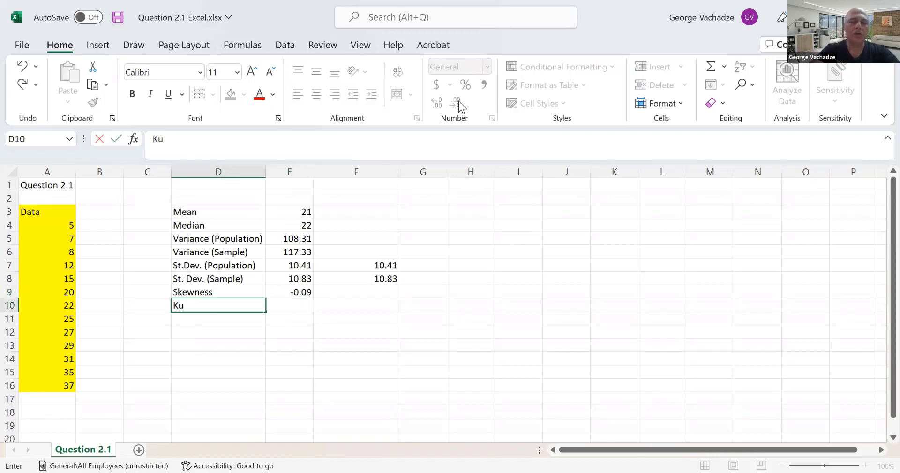
text(rto)
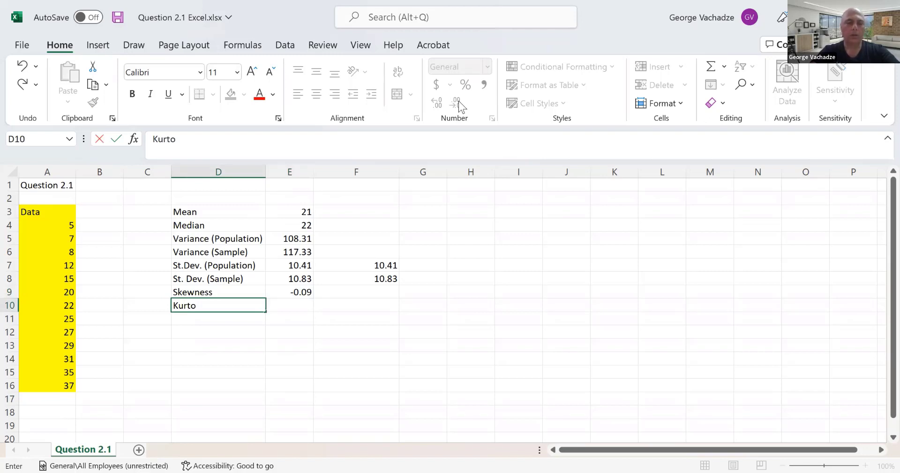
text(zis)
key(Return)
key(Up)
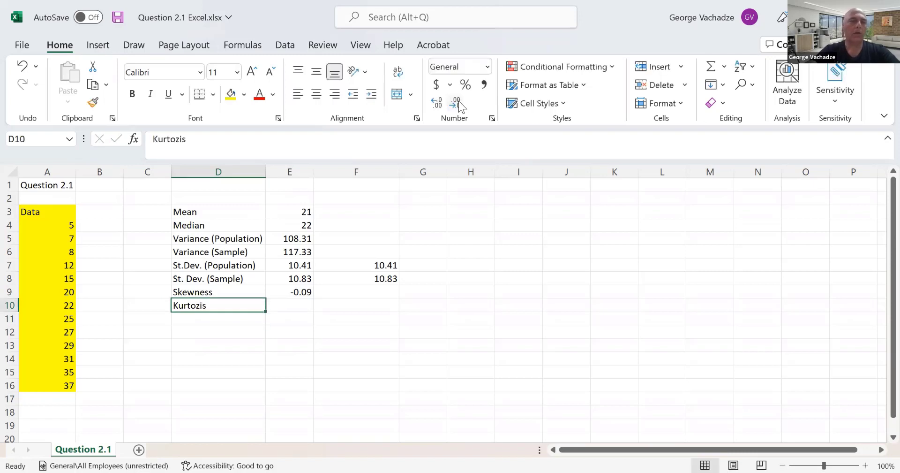
click(179, 139)
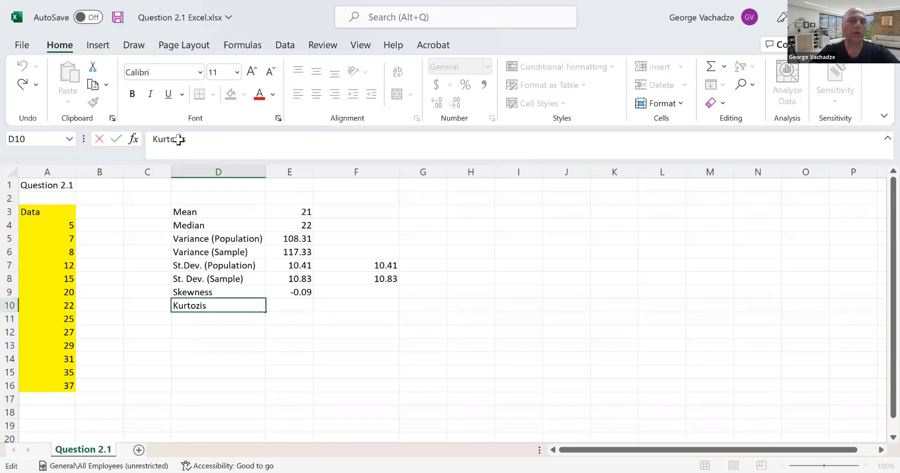
key(BackSpace)
text(s)
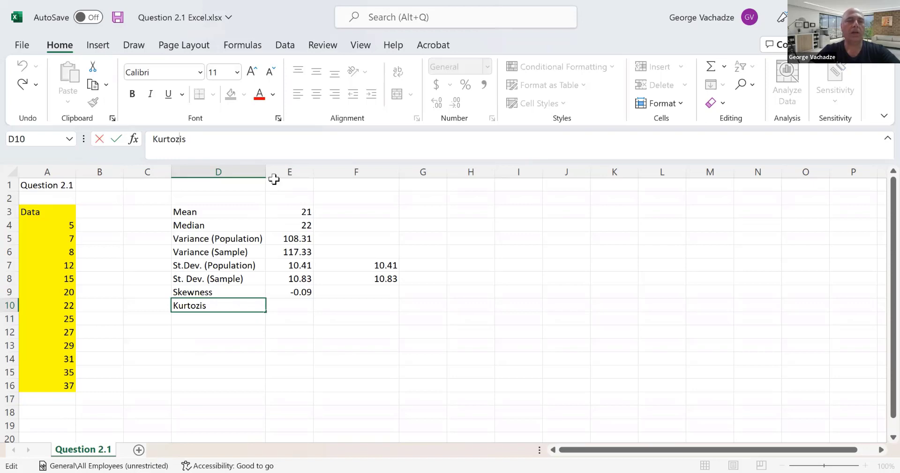
key(Tab)
Calculate the kurtosis of the data range A4:A16 in E10 with the KURT function.
text(=)
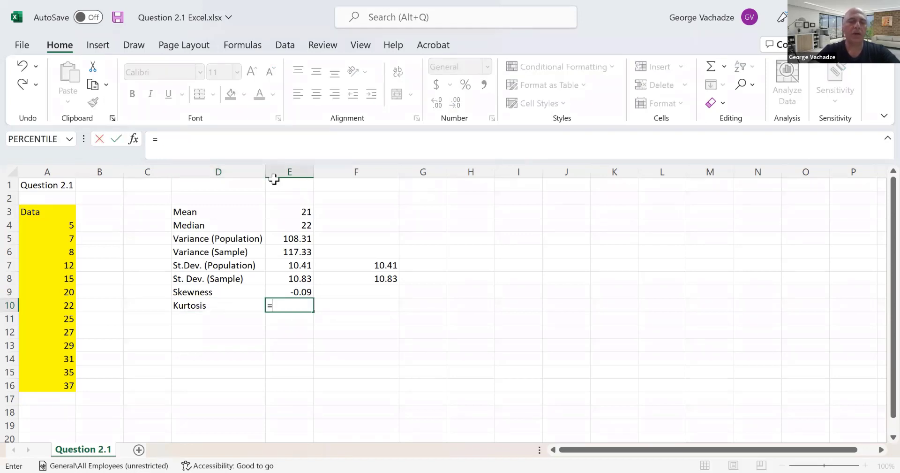
text(Ku)
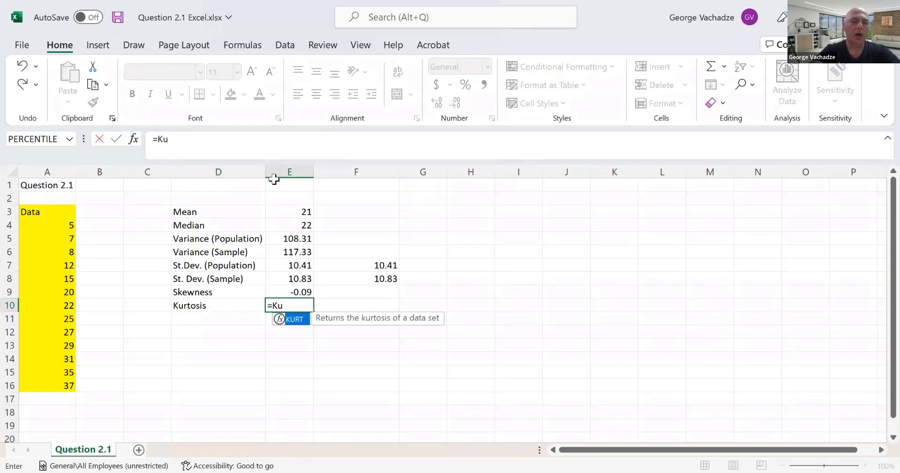
text(rt()
key(Left)
key(Left)
key(Left)
key(Left)
key(Up)
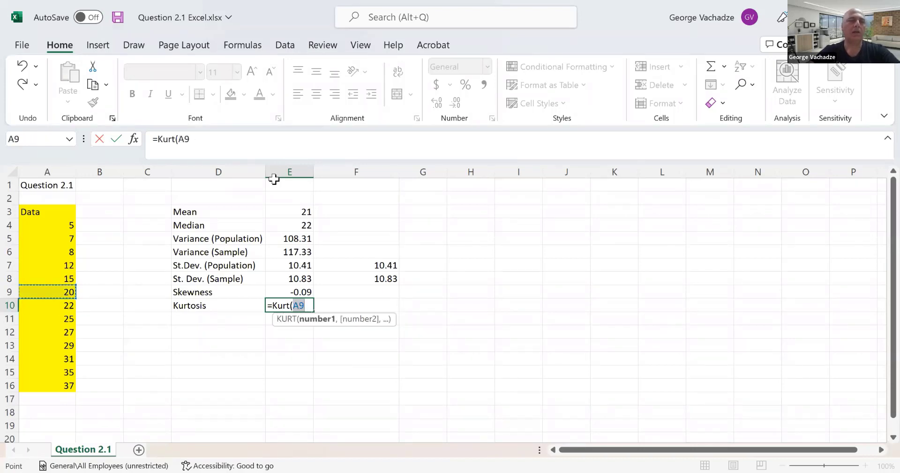
key(Up)
key(Up)
key(Up)
key(Up)
key(Up)
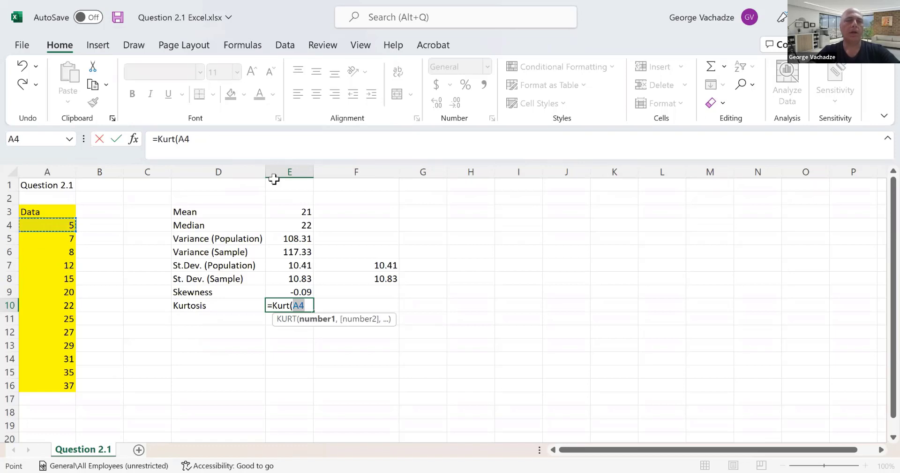
key(ctrl+shift+Down)
key(ctrl+Return)
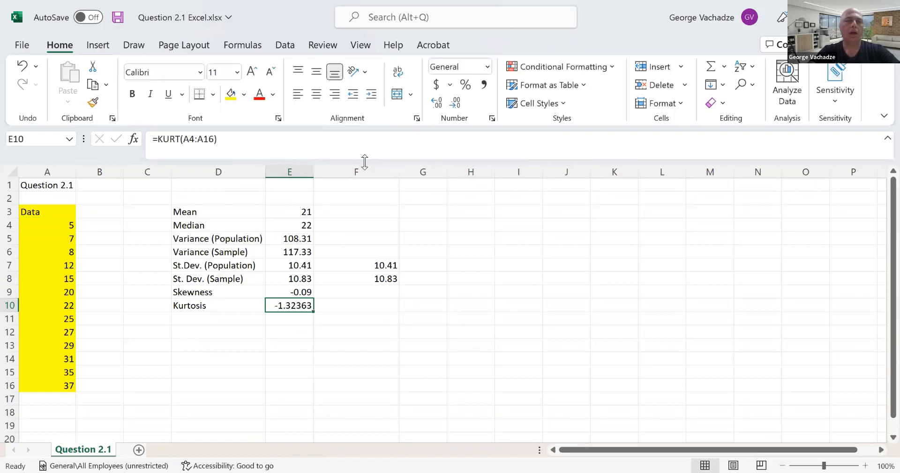
Format the kurtosis in E10 to two decimal places and save the workbook.
click(457, 105)
click(457, 105)
click(457, 105)
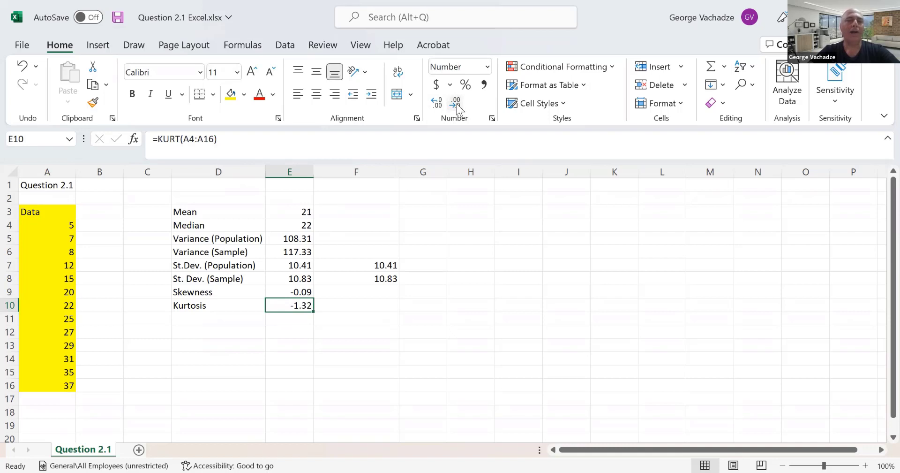
key(Left)
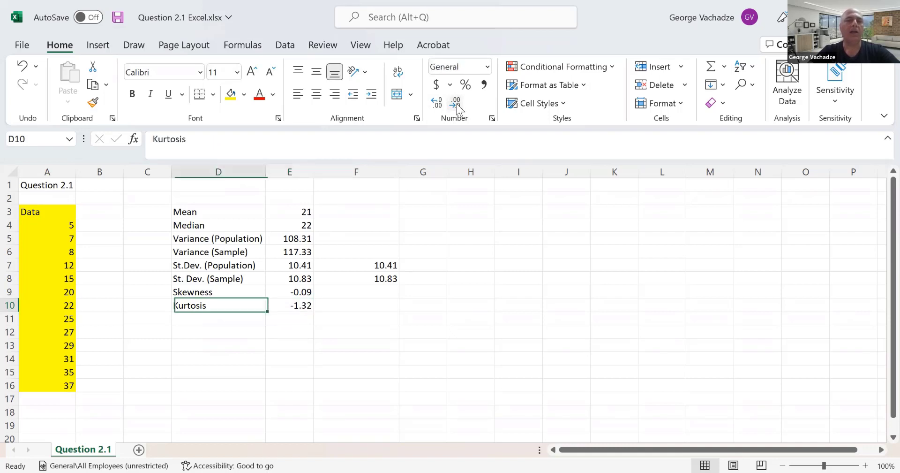
key(Right)
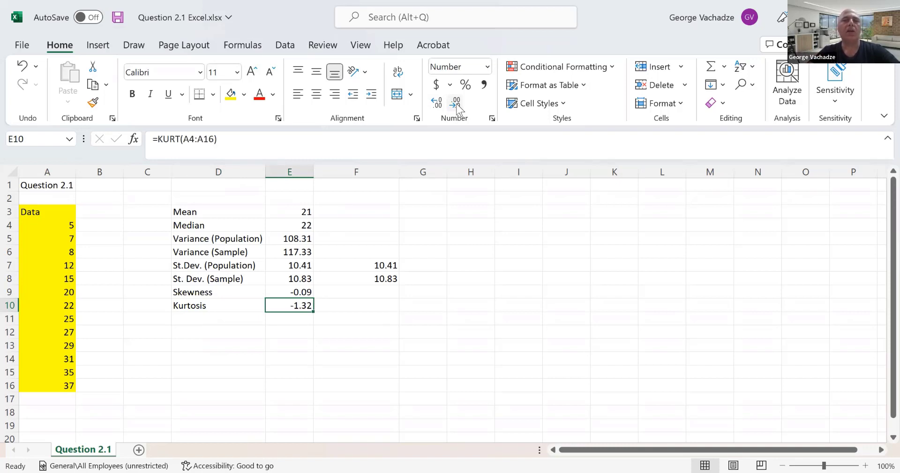
key(shift+Right)
key(shift+Left)
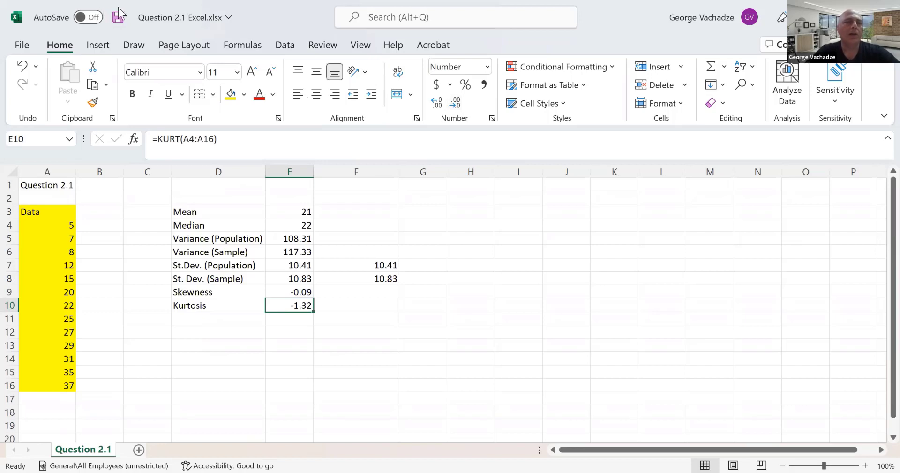
click(119, 19)
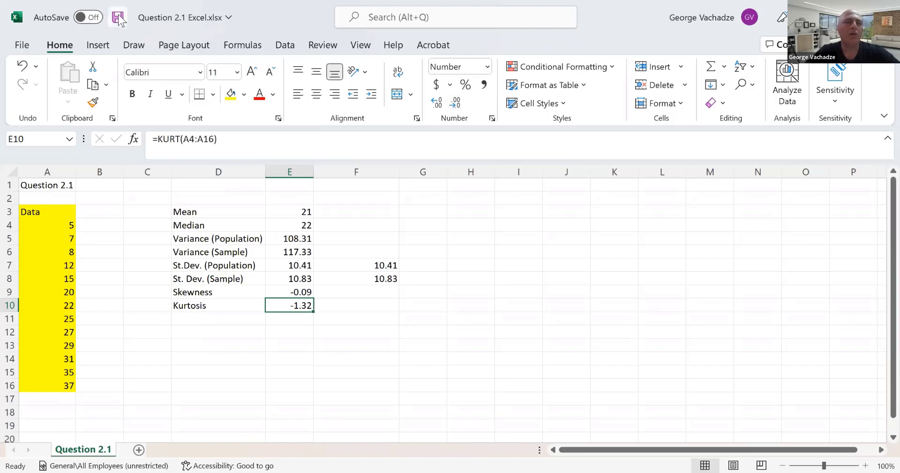